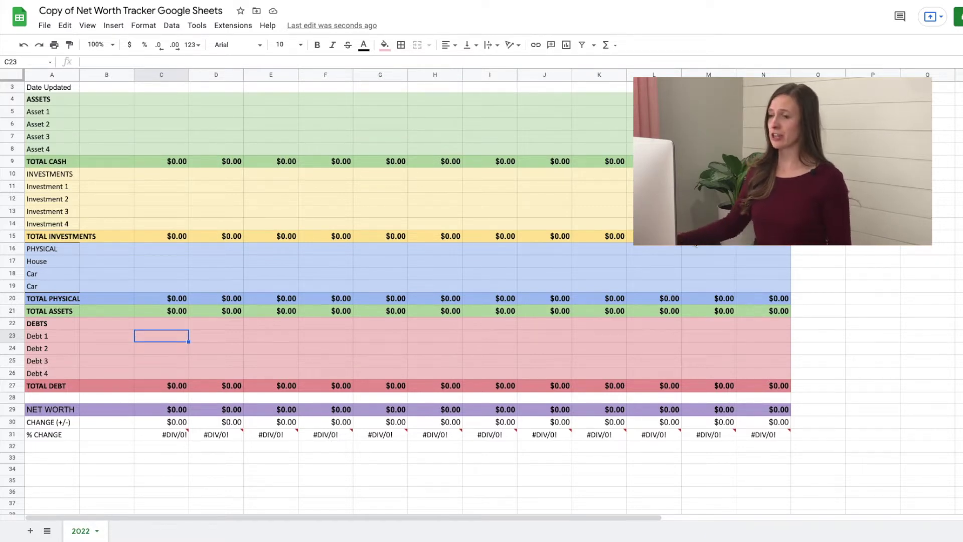
Try light purple and no-fill colours on asset rows 4–8, undoing back to the original green
{"action": "left_click_drag", "start_coordinate": [32, 98], "coordinate": [708, 148]}
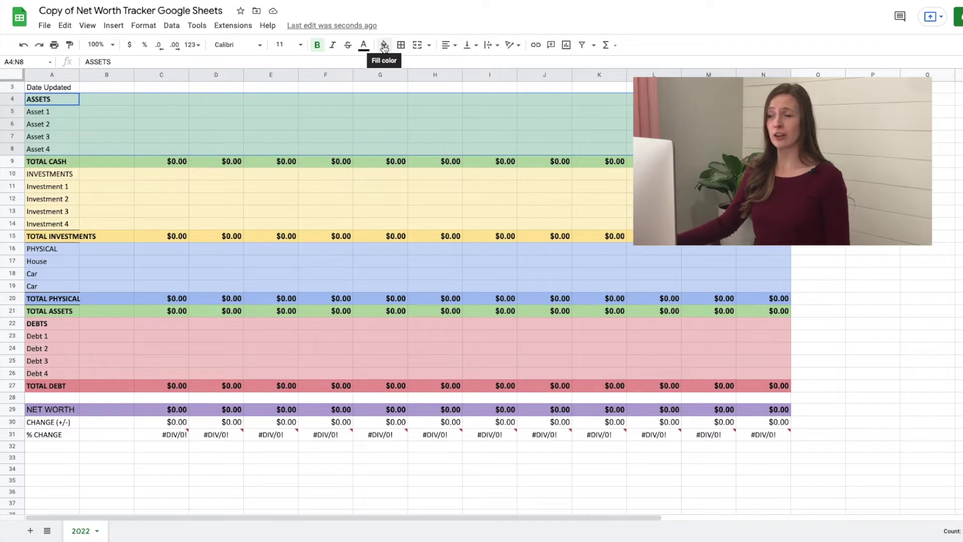
{"action": "left_click", "coordinate": [384, 46]}
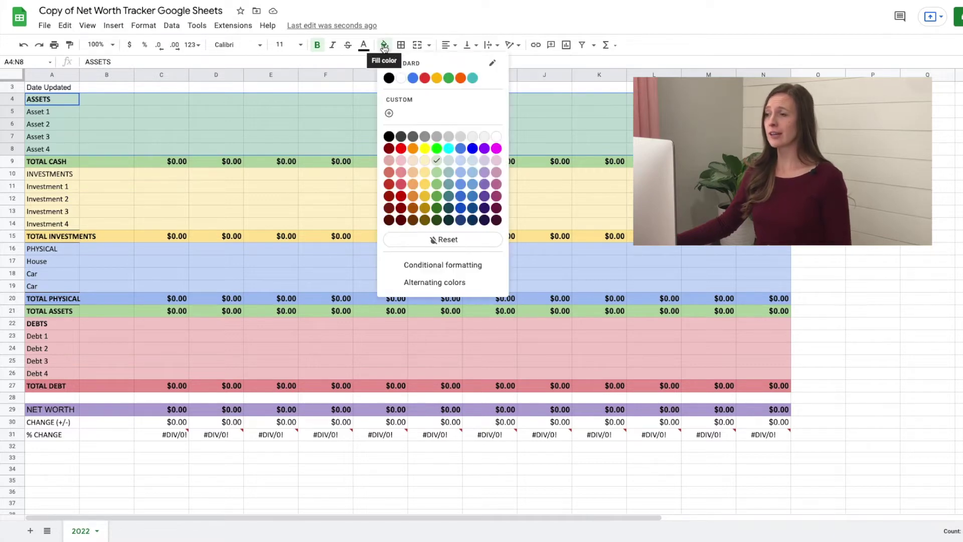
{"action": "left_click", "coordinate": [390, 115]}
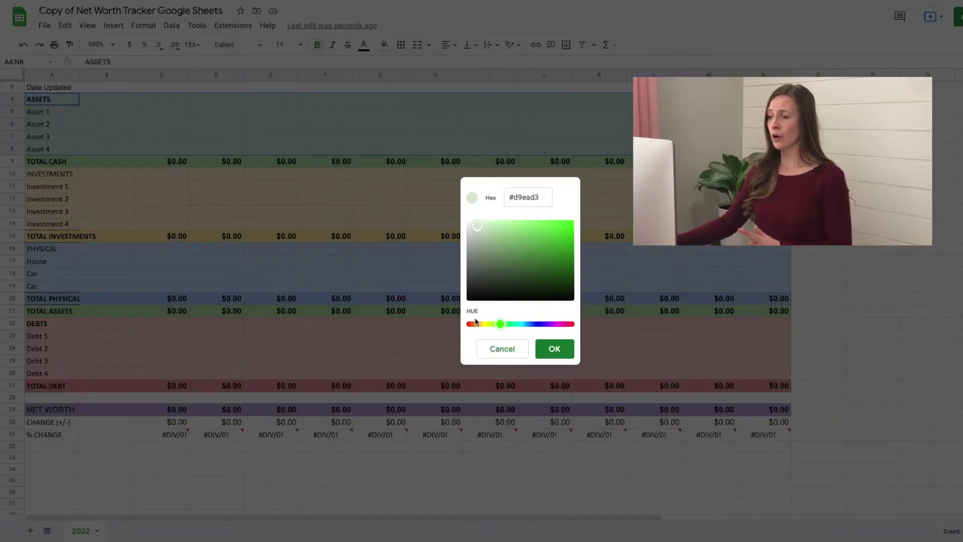
{"action": "left_click", "coordinate": [517, 350]}
{"action": "left_click", "coordinate": [384, 45]}
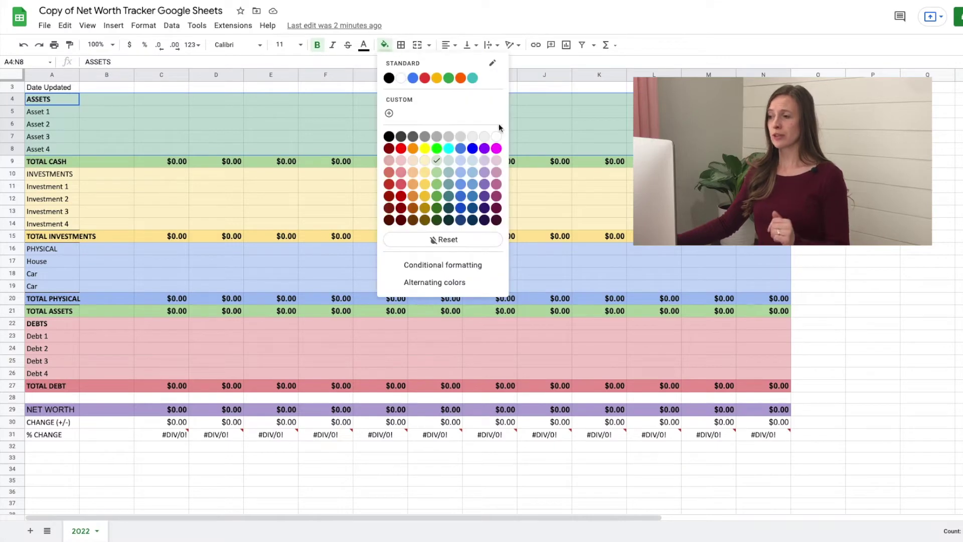
{"action": "left_click", "coordinate": [484, 160]}
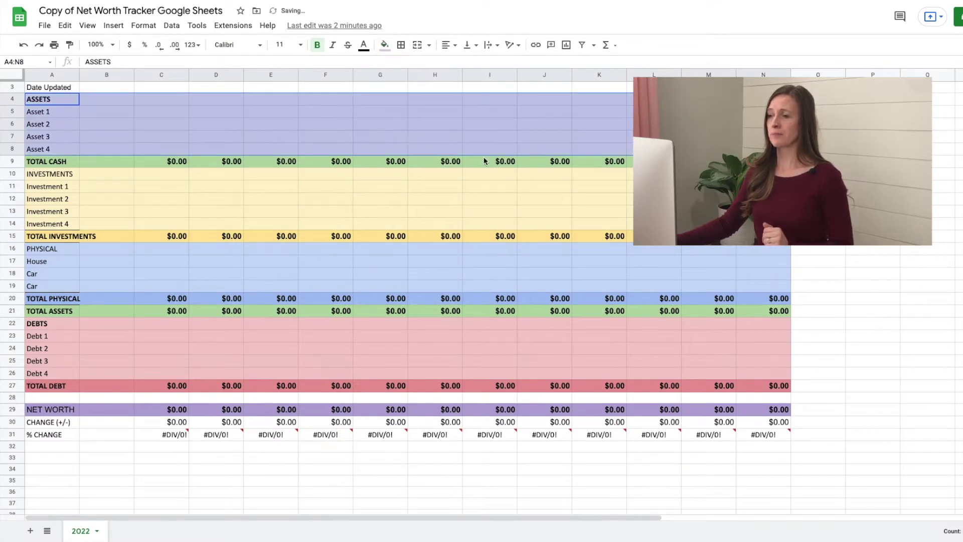
{"action": "left_click", "coordinate": [492, 126]}
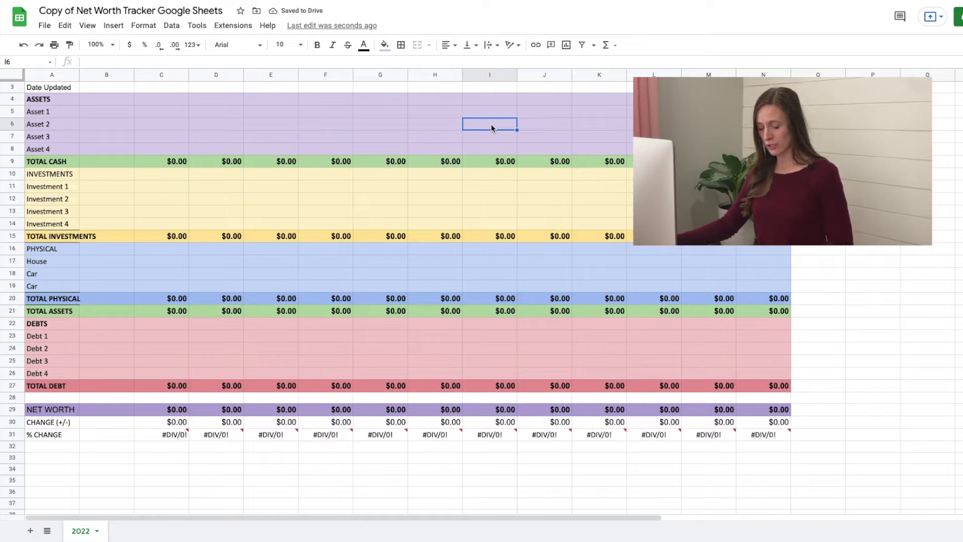
{"action": "key", "text": "ctrl+z"}
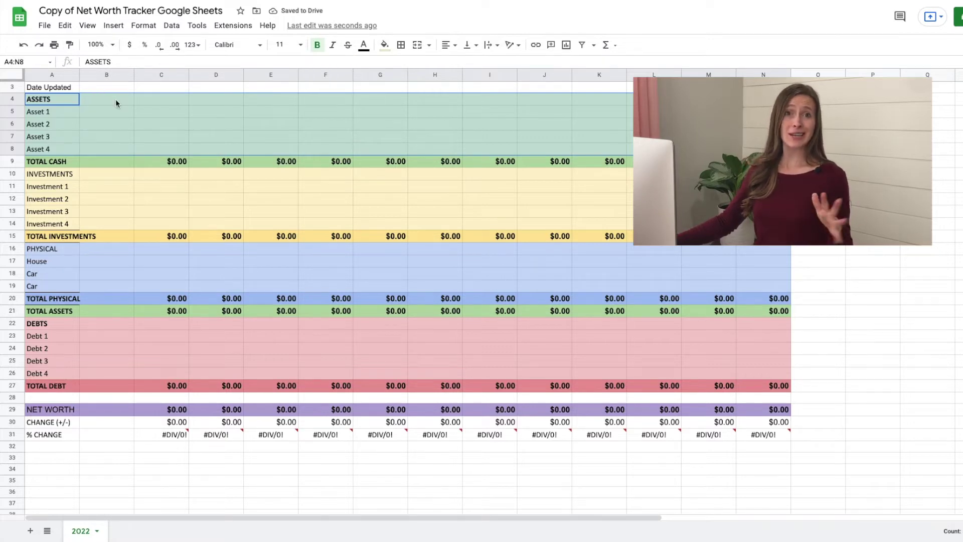
{"action": "left_click", "coordinate": [385, 45]}
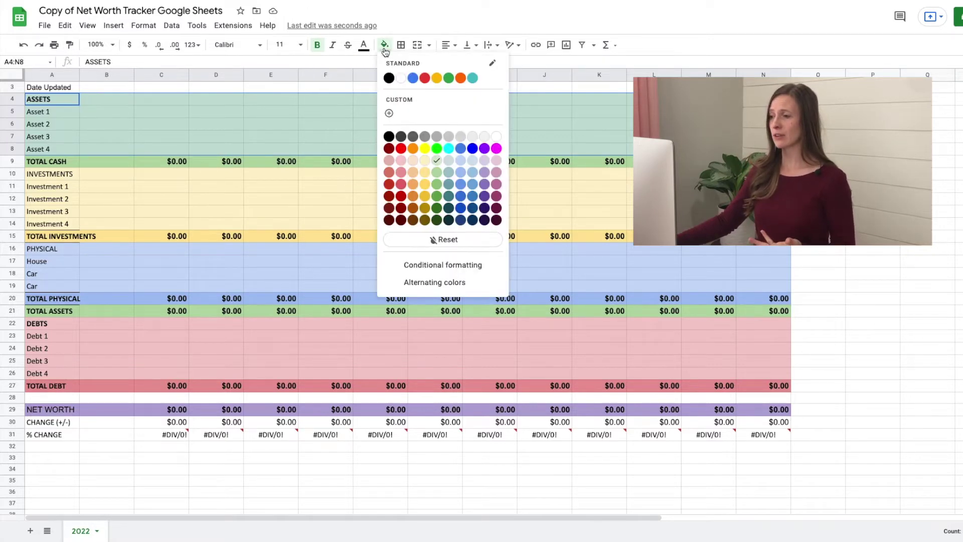
{"action": "left_click", "coordinate": [448, 240]}
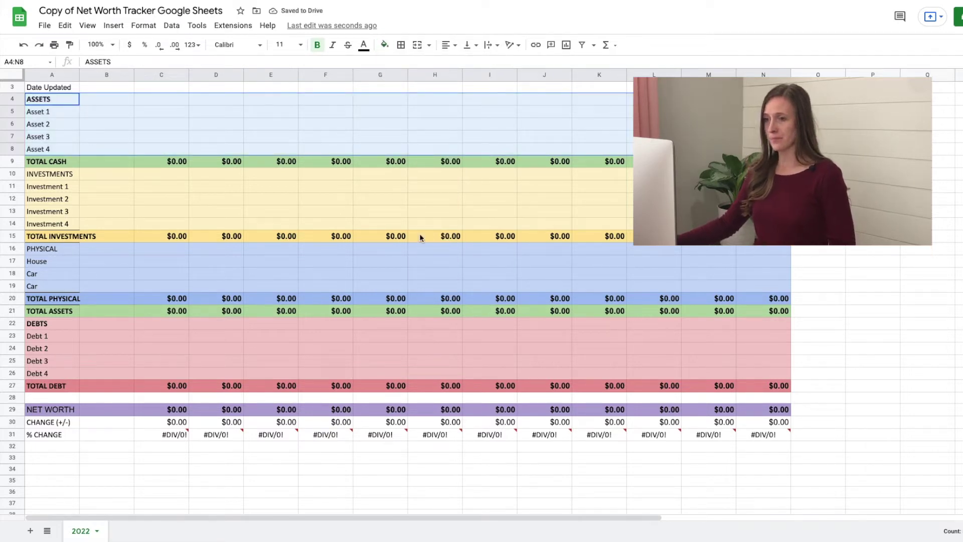
{"action": "key", "text": "ctrl+z"}
{"action": "left_click", "coordinate": [141, 139]}
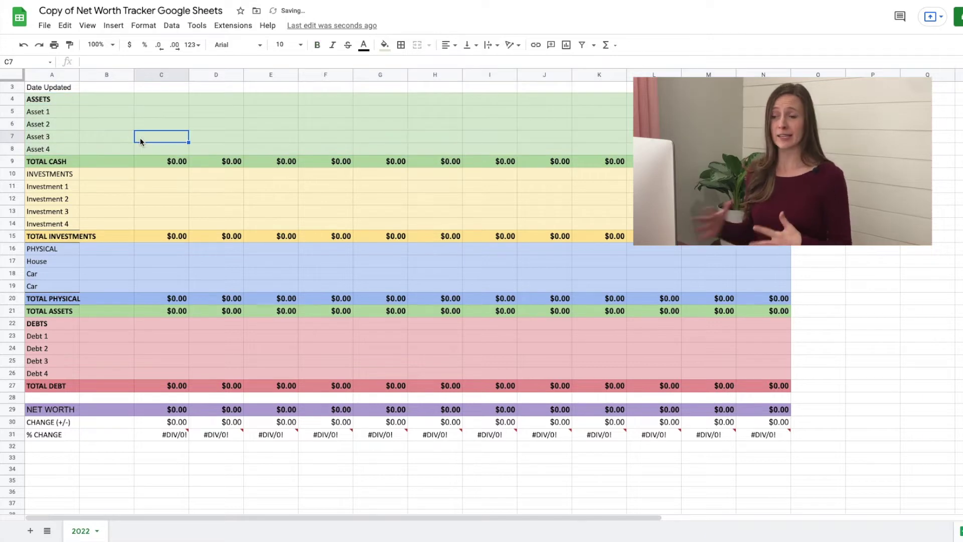
Rename the Asset 1–3 labels to Cash, Checking Acct and Bus Checking
{"action": "left_click", "coordinate": [45, 113]}
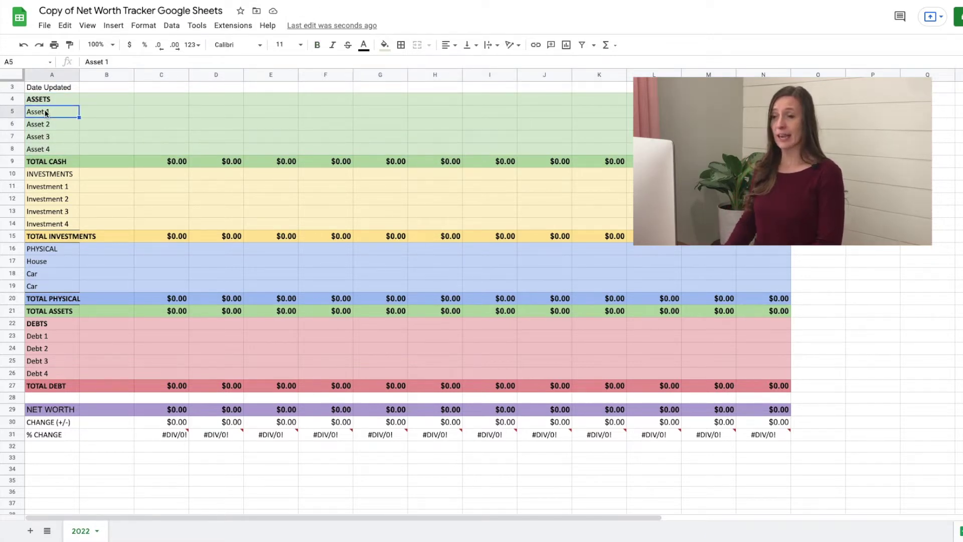
{"action": "type", "text": "Cash"}
{"action": "key", "text": "Return"}
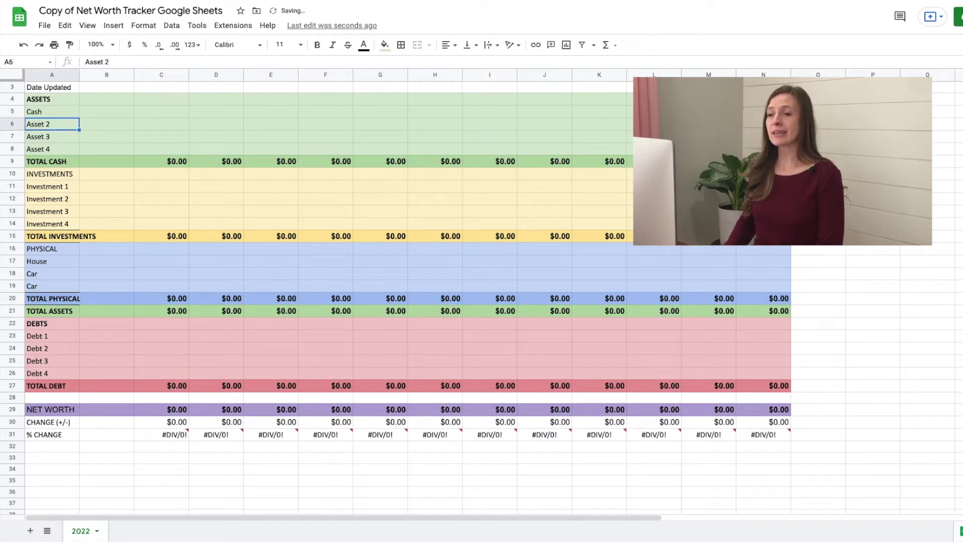
{"action": "type", "text": "Checking Acct"}
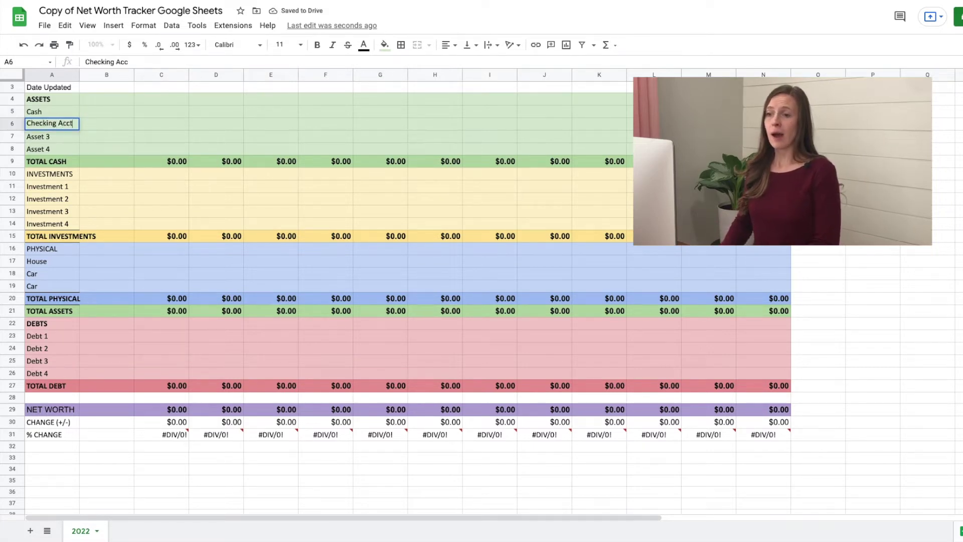
{"action": "key", "text": "Return"}
{"action": "type", "text": "Bus "}
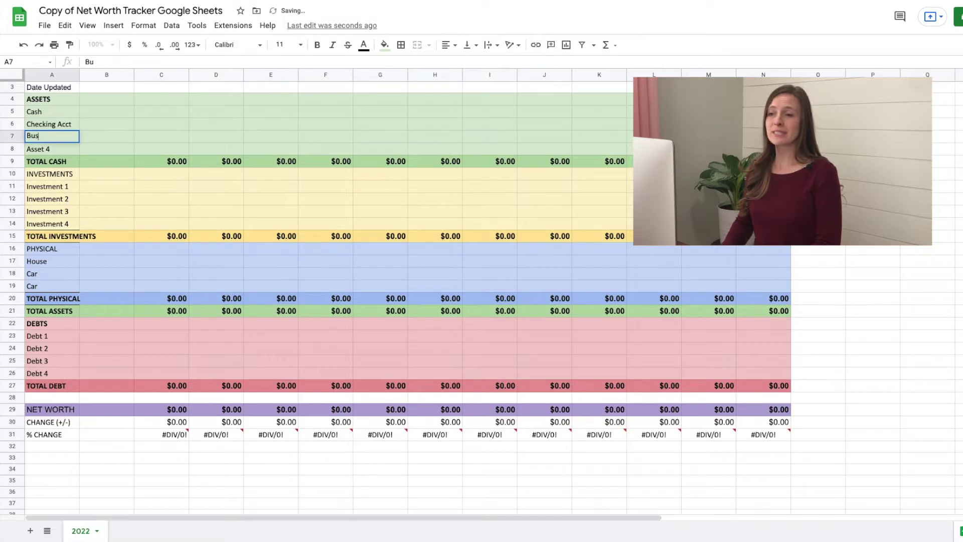
{"action": "type", "text": "Checking"}
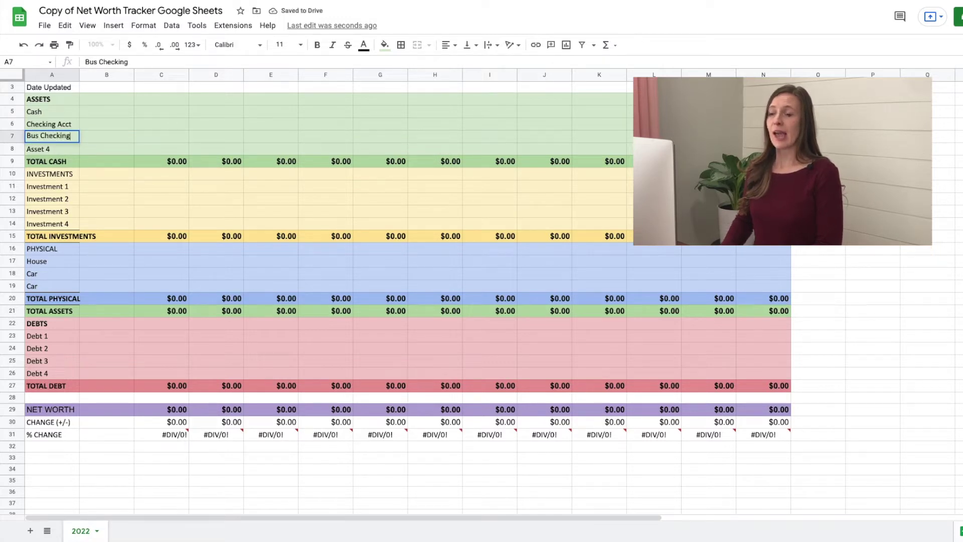
{"action": "key", "text": "Return"}
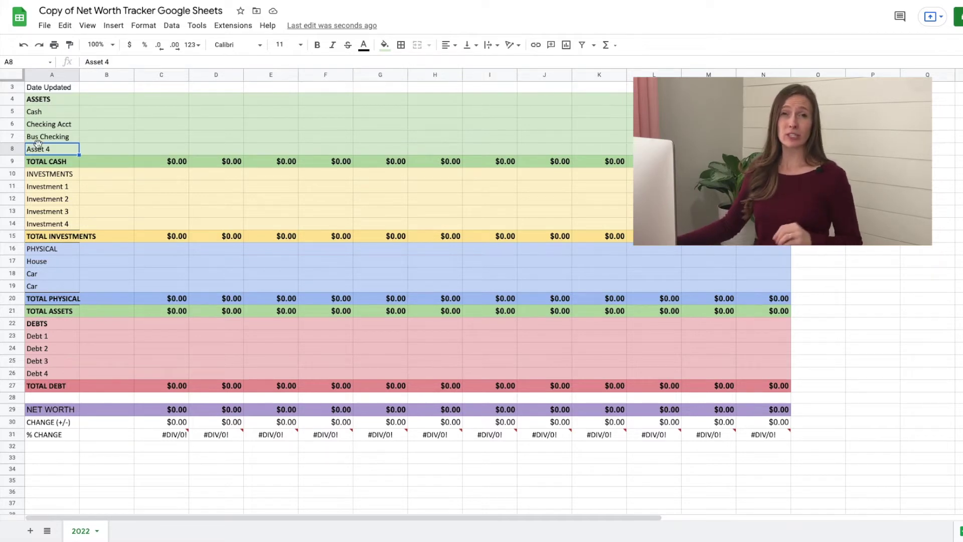
{"action": "left_click", "coordinate": [15, 161]}
Review the TOTAL rows and the NET WORTH through % CHANGE rows by selecting them
{"action": "left_click", "coordinate": [12, 237]}
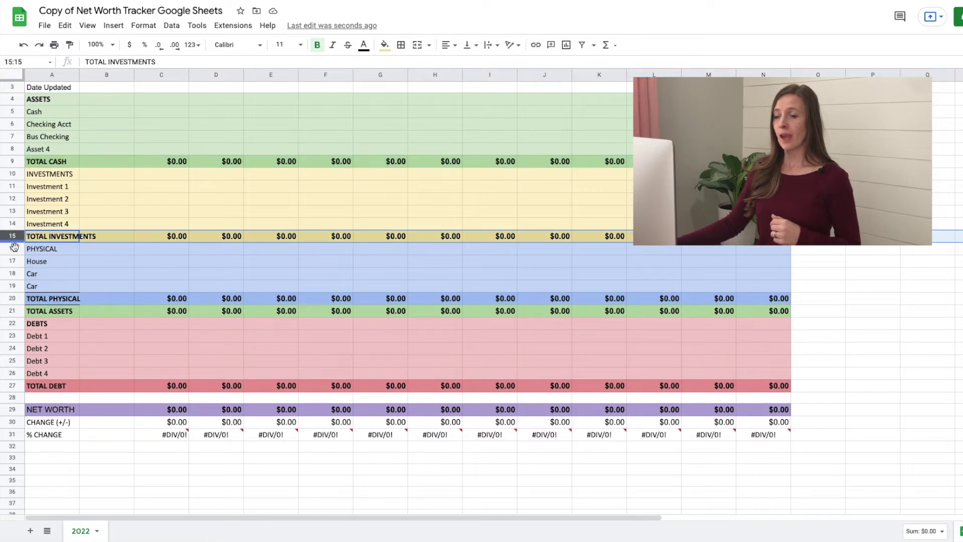
{"action": "left_click", "coordinate": [12, 299]}
{"action": "left_click", "coordinate": [12, 311]}
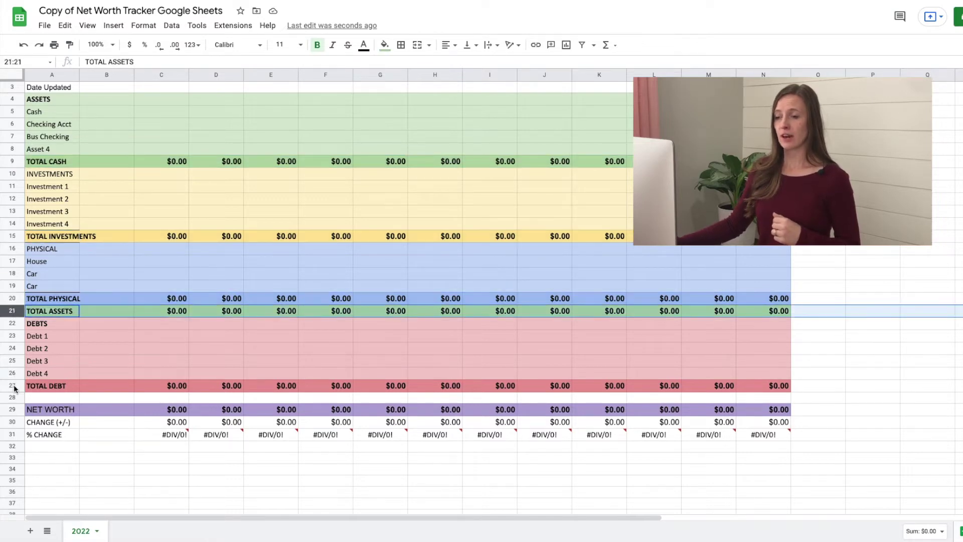
{"action": "left_click", "coordinate": [12, 385]}
{"action": "left_click_drag", "start_coordinate": [19, 413], "coordinate": [16, 141]}
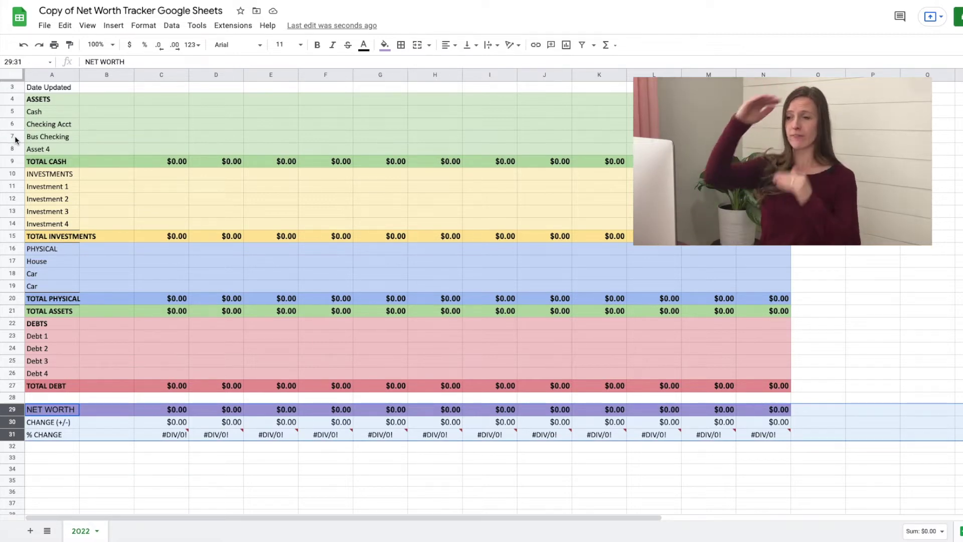
Insert a blank row above TOTAL CASH and check that the January total sums C4:C8
{"action": "left_click", "coordinate": [14, 161]}
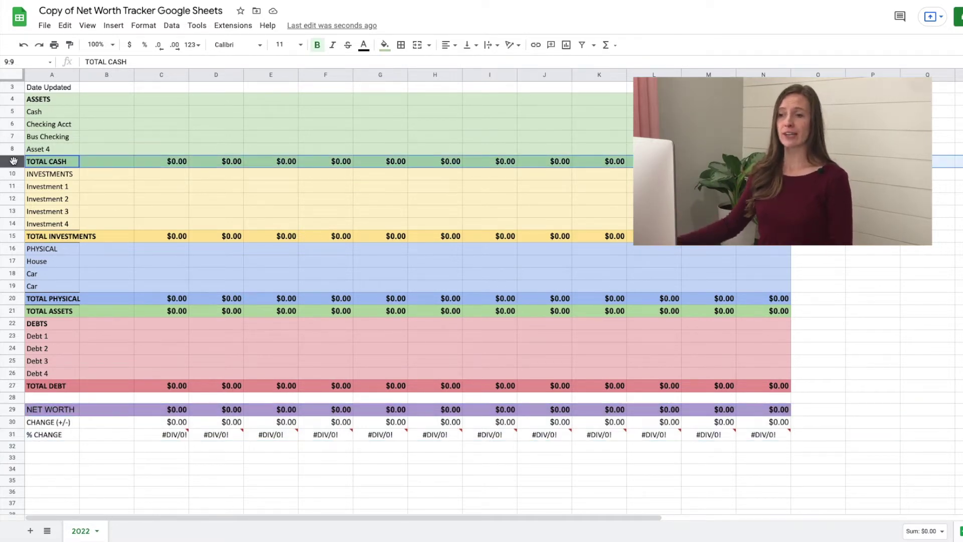
{"action": "right_click", "coordinate": [14, 161]}
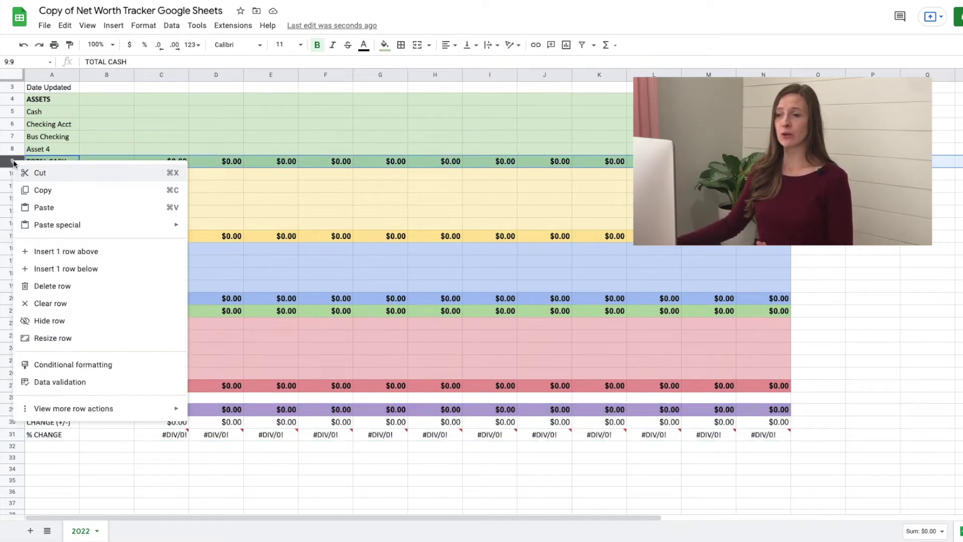
{"action": "left_click", "coordinate": [76, 248]}
{"action": "left_click", "coordinate": [91, 177]}
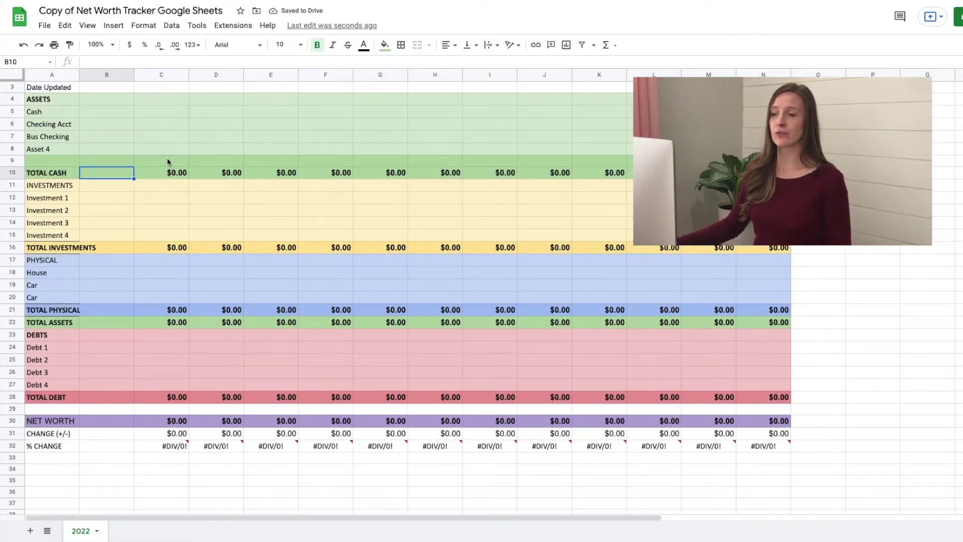
{"action": "left_click", "coordinate": [174, 176]}
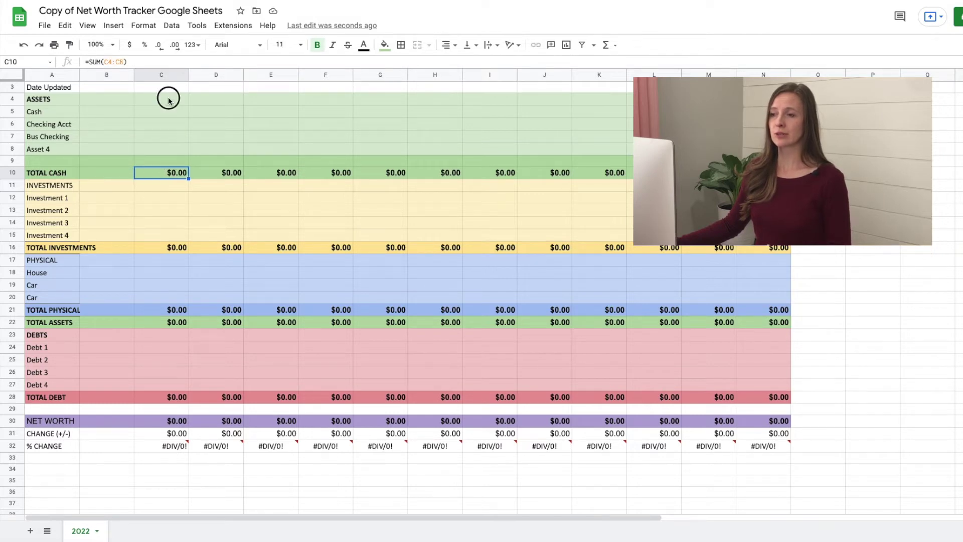
{"action": "left_click_drag", "start_coordinate": [168, 100], "coordinate": [168, 151]}
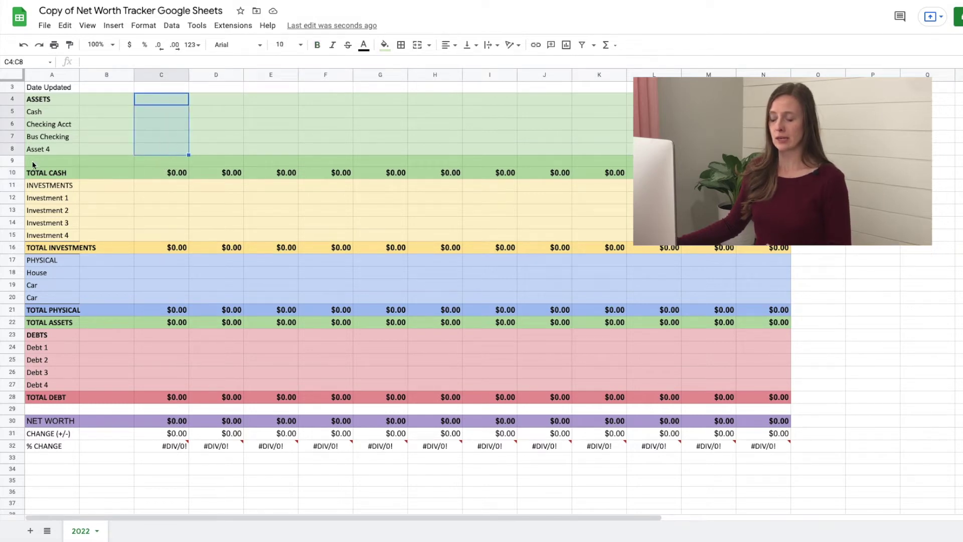
Delete the empty row above TOTAL CASH again
{"action": "left_click", "coordinate": [82, 162]}
{"action": "key", "text": "shift+space"}
{"action": "key", "text": "ctrl+alt+minus"}
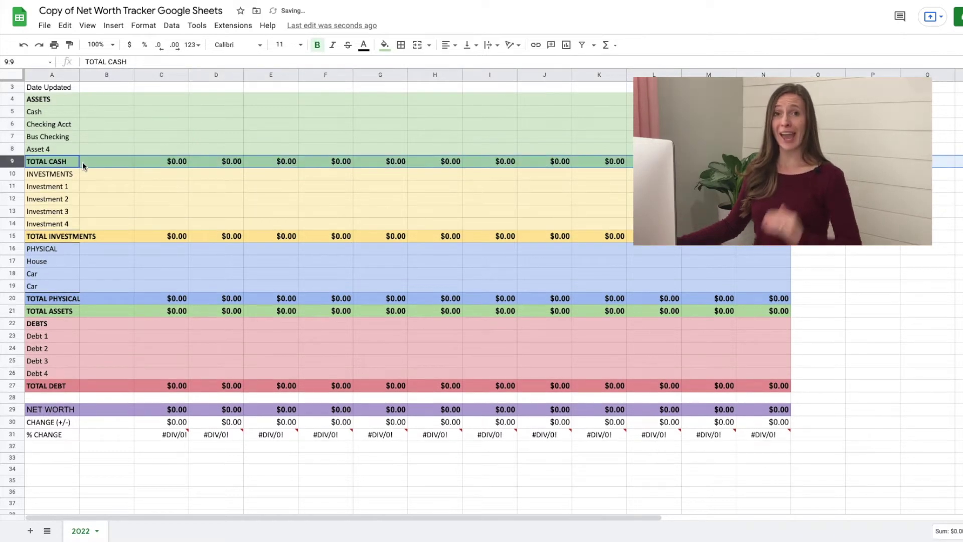
Insert a blank row below the Bus Checking row
{"action": "left_click", "coordinate": [15, 137]}
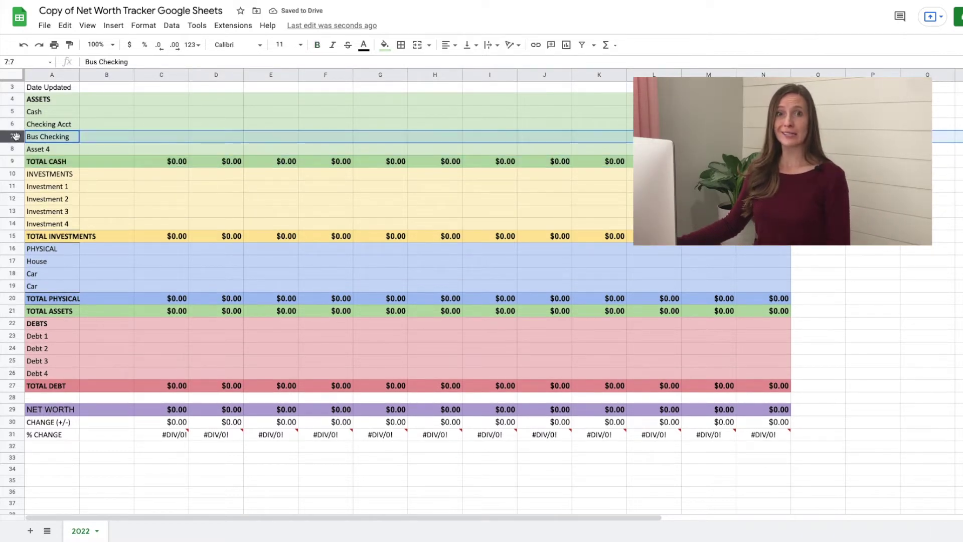
{"action": "right_click", "coordinate": [15, 136]}
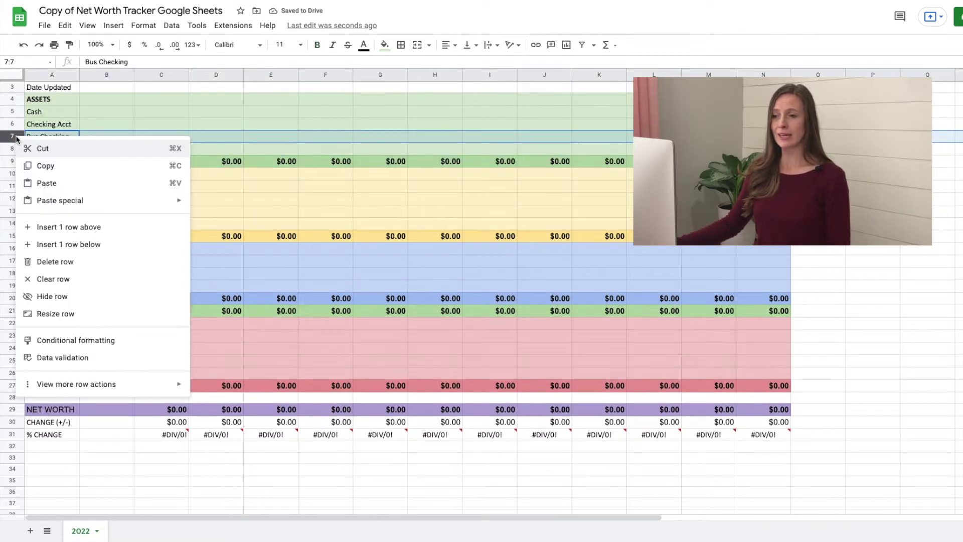
{"action": "left_click", "coordinate": [109, 244]}
{"action": "left_click", "coordinate": [113, 140]}
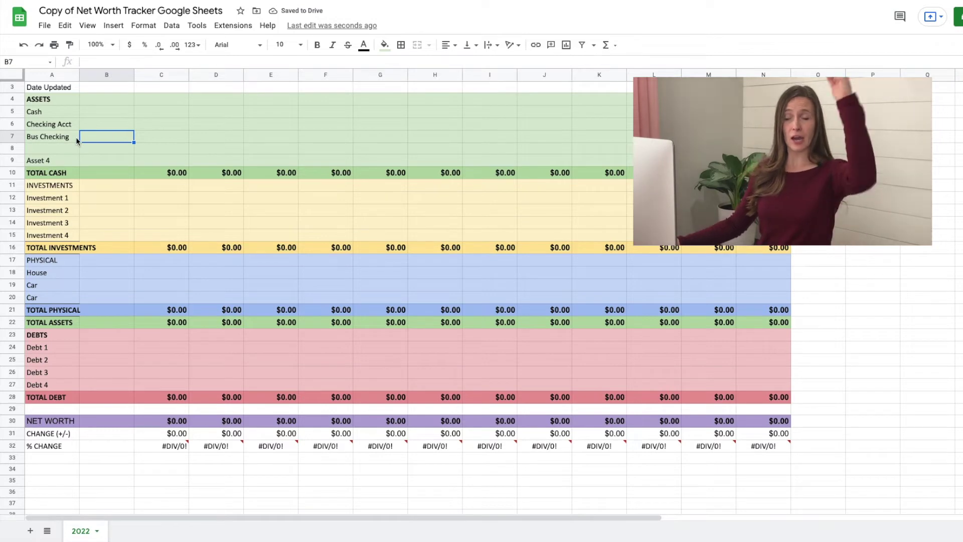
Label the new row Online Savings and rename Asset 4 to Emergency Fund
{"action": "left_click", "coordinate": [54, 147]}
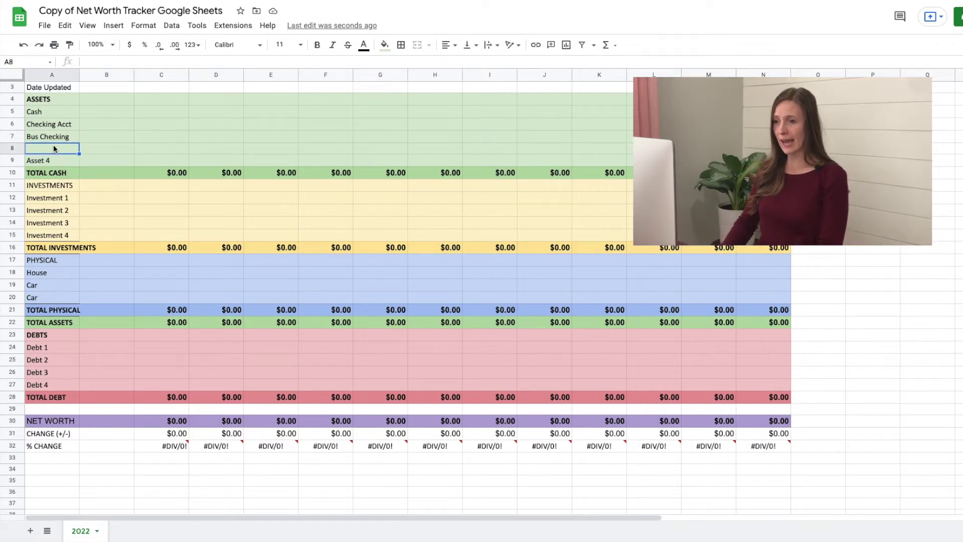
{"action": "type", "text": "Online Savings"}
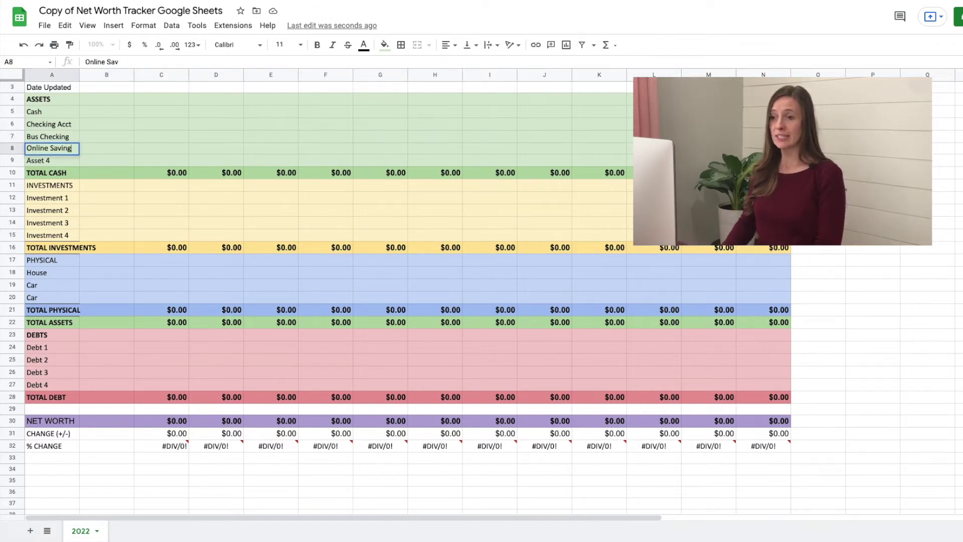
{"action": "key", "text": "Return"}
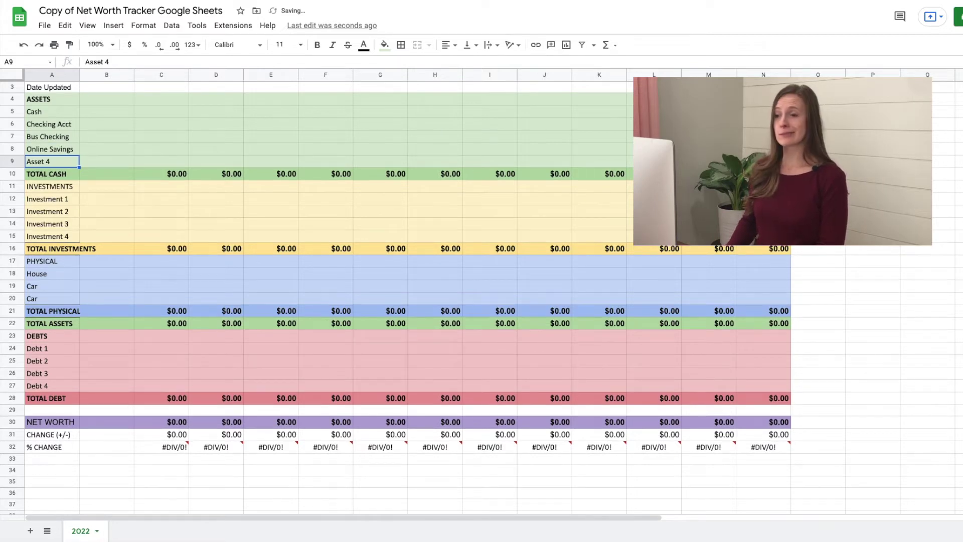
{"action": "type", "text": "Emerg"}
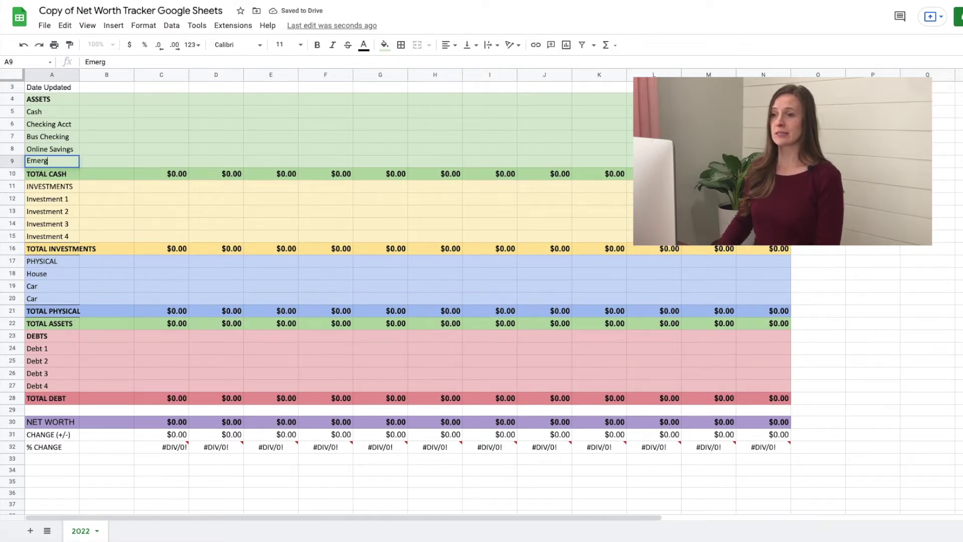
{"action": "type", "text": "ency Fund"}
{"action": "key", "text": "Return"}
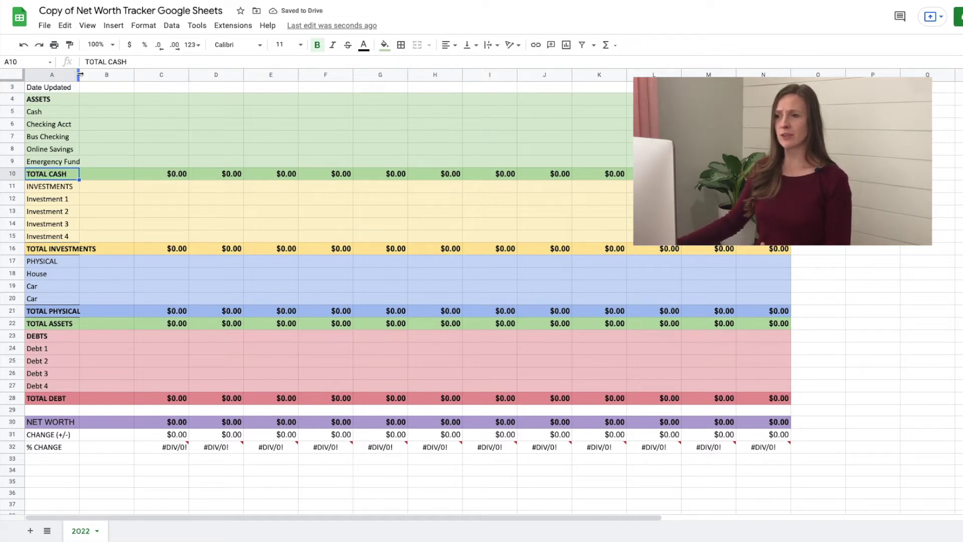
Widen column A and rename the first two investments to Mutual Funds and IRA
{"action": "left_click_drag", "start_coordinate": [79, 74], "coordinate": [98, 74]}
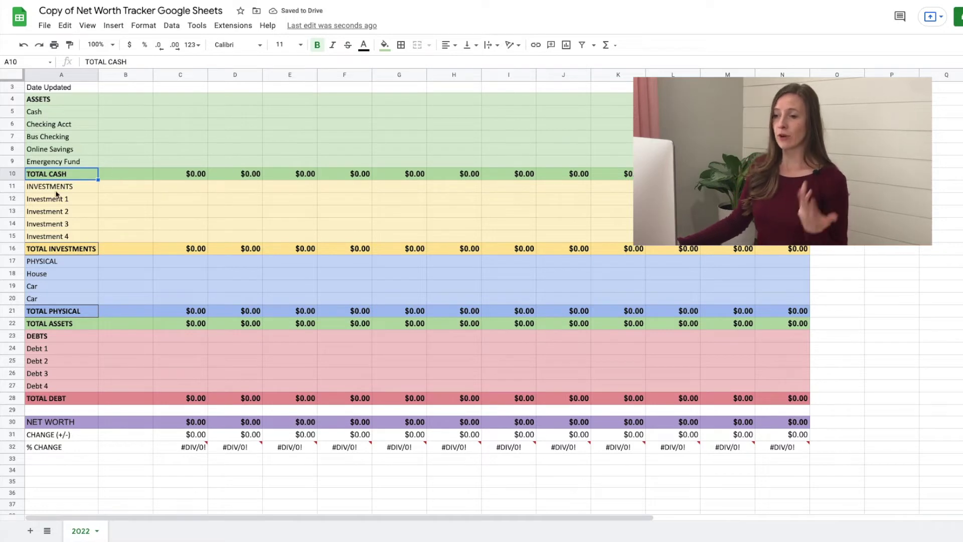
{"action": "left_click", "coordinate": [49, 202]}
{"action": "type", "text": "Mutual Funds"}
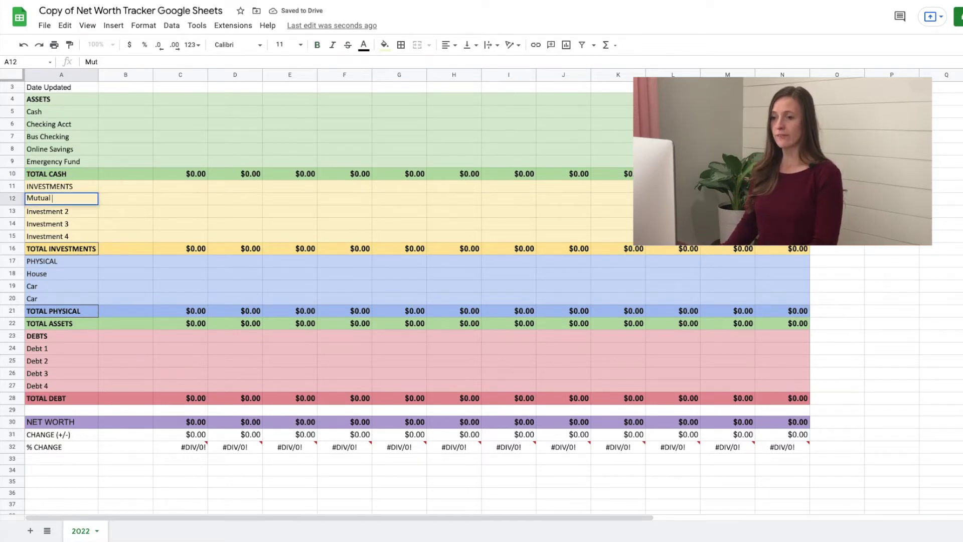
{"action": "key", "text": "Return"}
{"action": "type", "text": "IRA"}
{"action": "key", "text": "Return"}
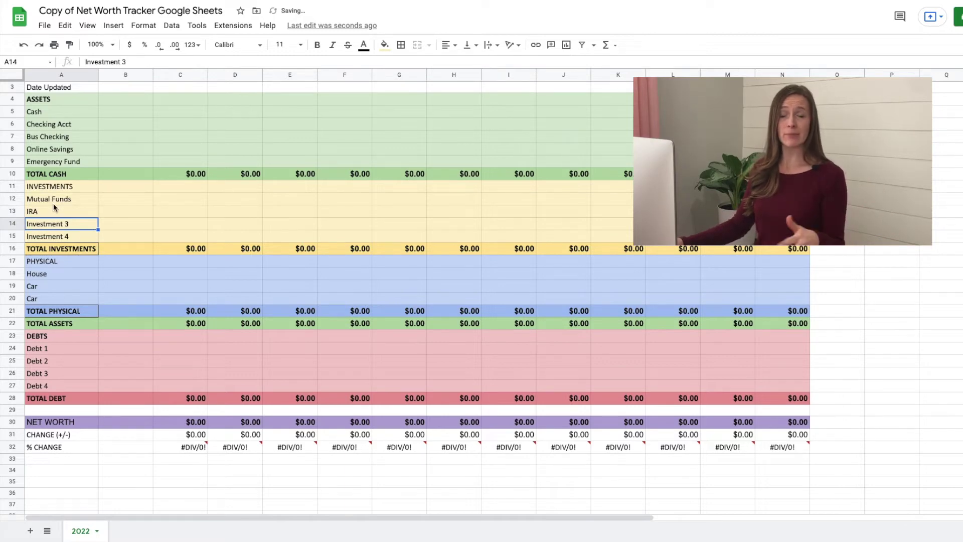
Delete the unused Investment 3 and Investment 4 rows
{"action": "left_click", "coordinate": [19, 247]}
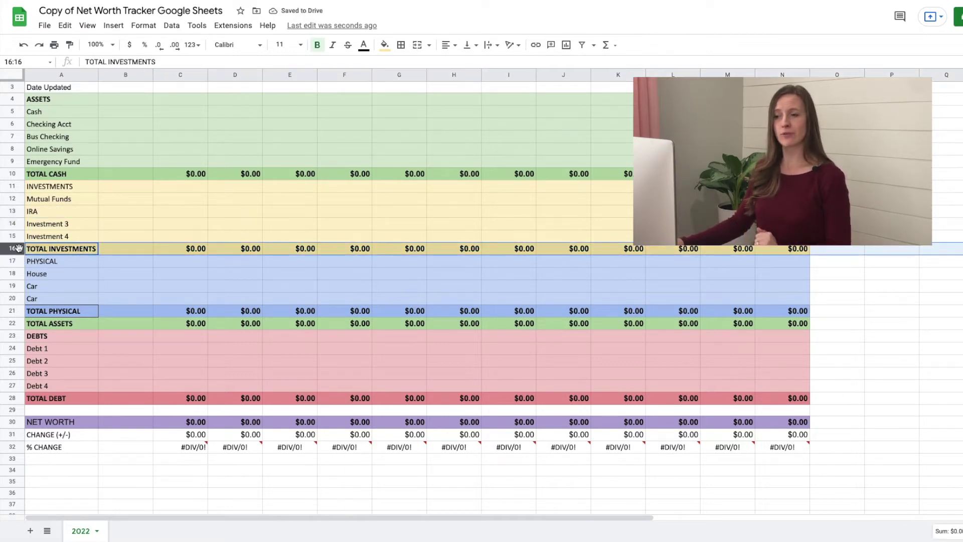
{"action": "left_click", "coordinate": [13, 223]}
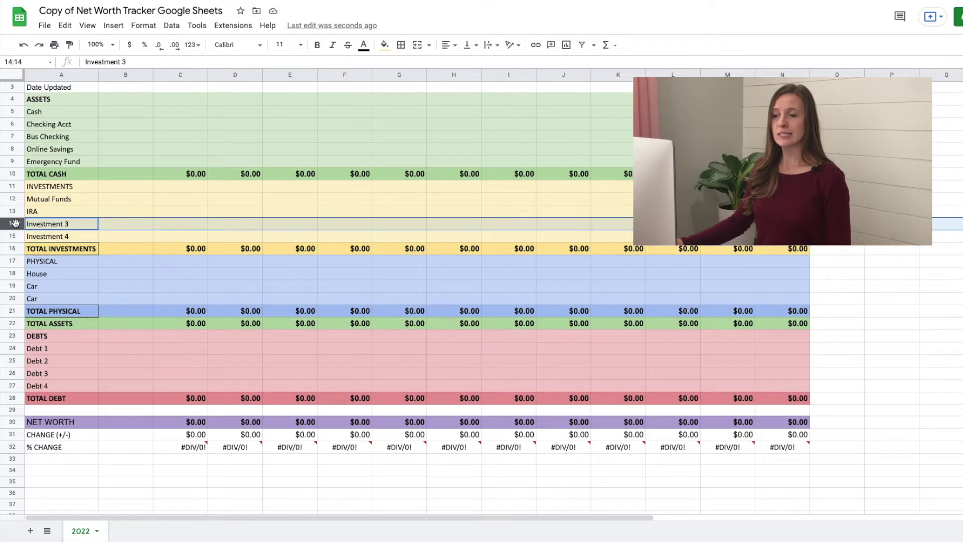
{"action": "left_click_drag", "start_coordinate": [15, 223], "coordinate": [12, 236]}
{"action": "left_click", "coordinate": [13, 199]}
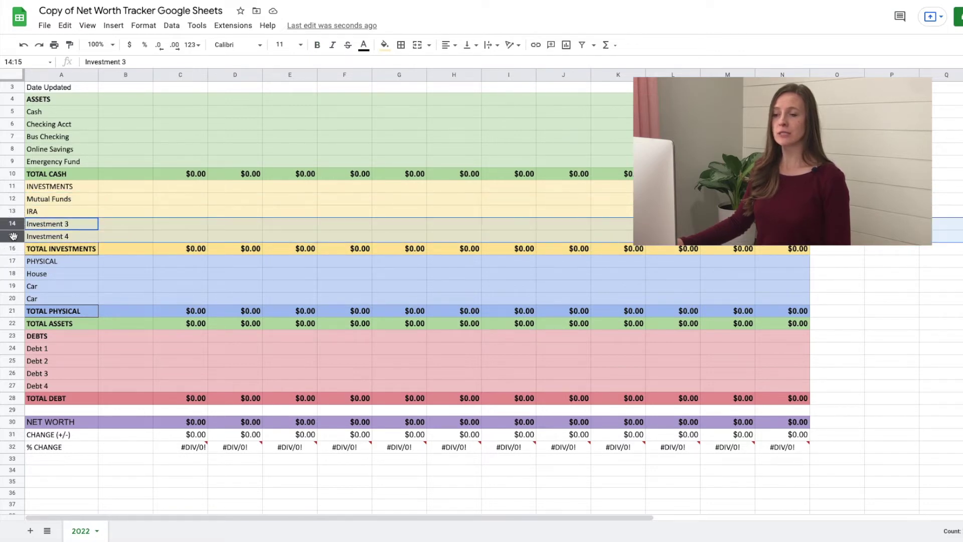
{"action": "right_click", "coordinate": [13, 236]}
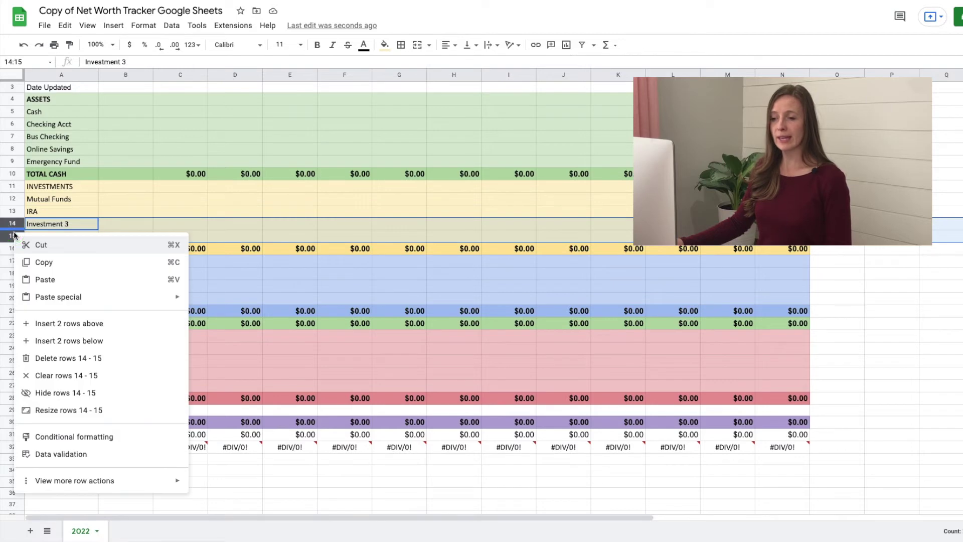
{"action": "left_click", "coordinate": [95, 358]}
{"action": "left_click", "coordinate": [46, 247]}
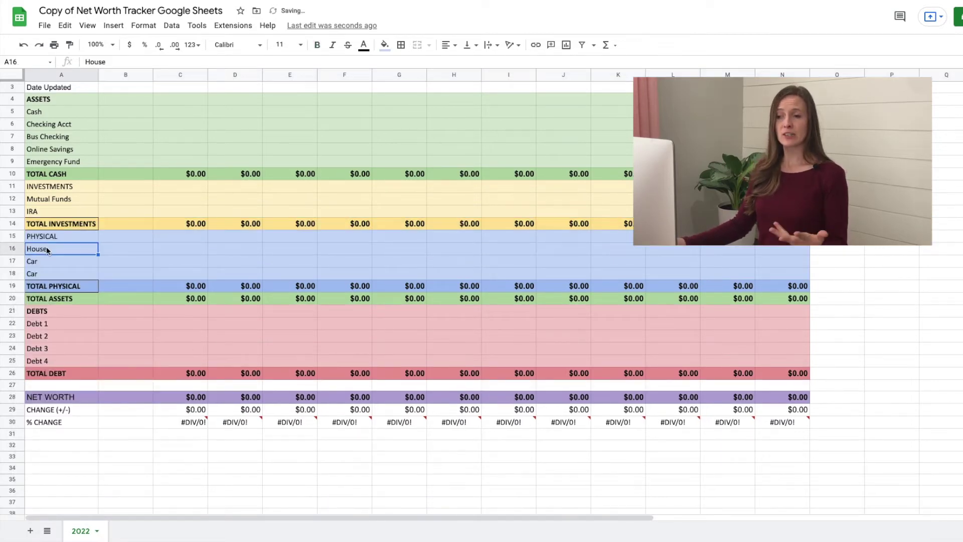
{"action": "left_click", "coordinate": [46, 260]}
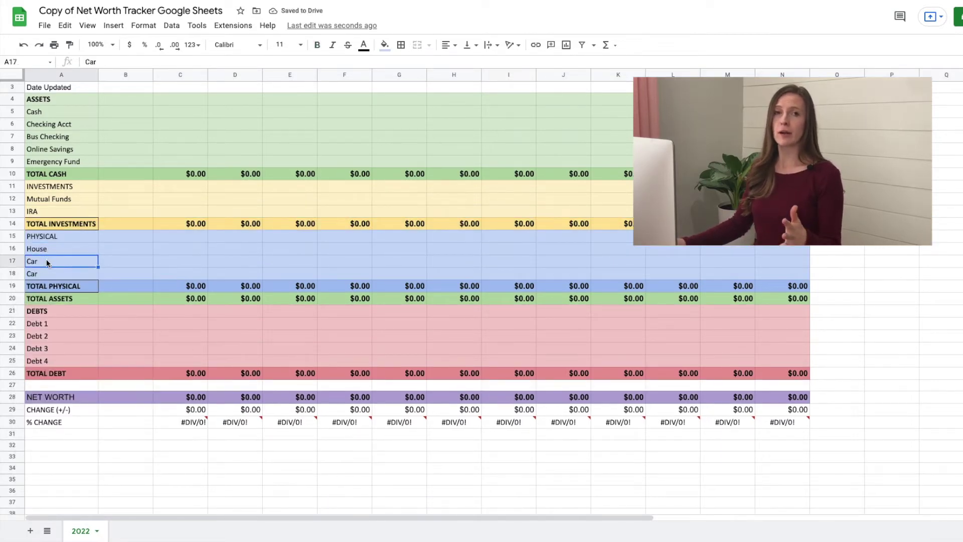
{"action": "left_click", "coordinate": [13, 273]}
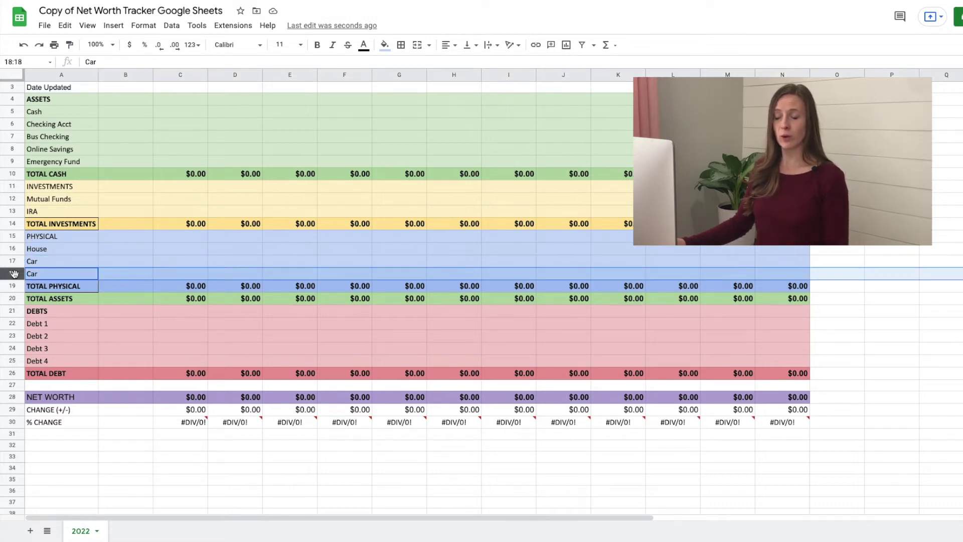
{"action": "right_click", "coordinate": [13, 274]}
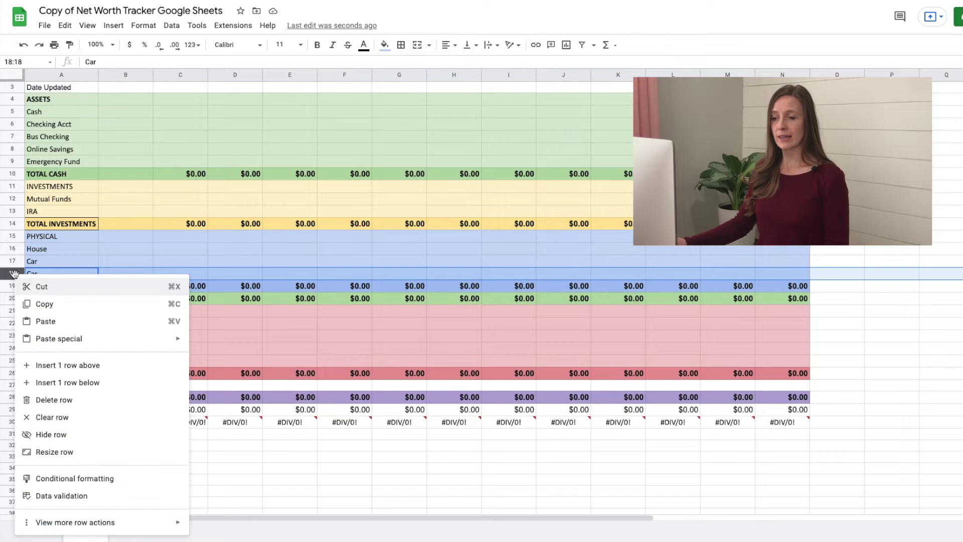
{"action": "left_click", "coordinate": [69, 399]}
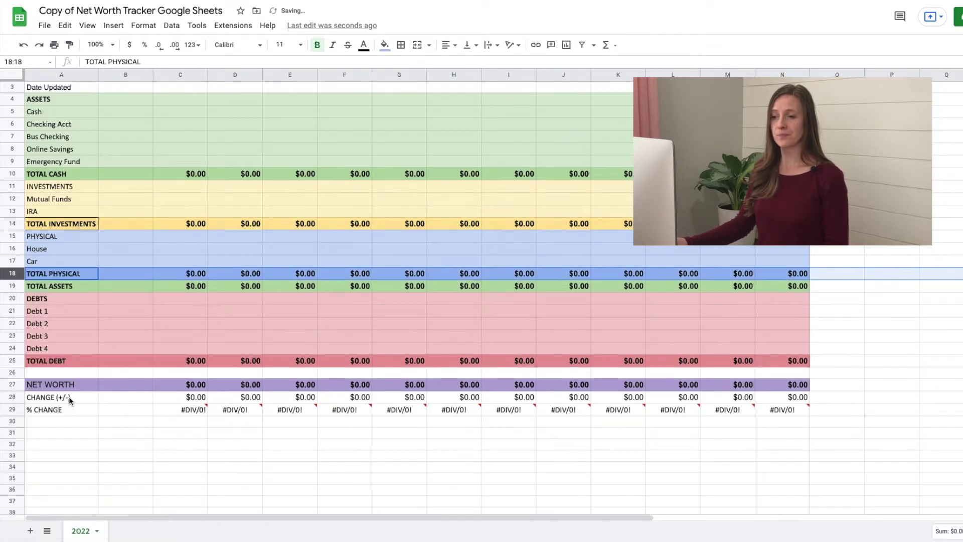
{"action": "left_click", "coordinate": [44, 311]}
{"action": "key", "text": "Delete"}
{"action": "type", "text": "Credit Card"}
{"action": "key", "text": "Return"}
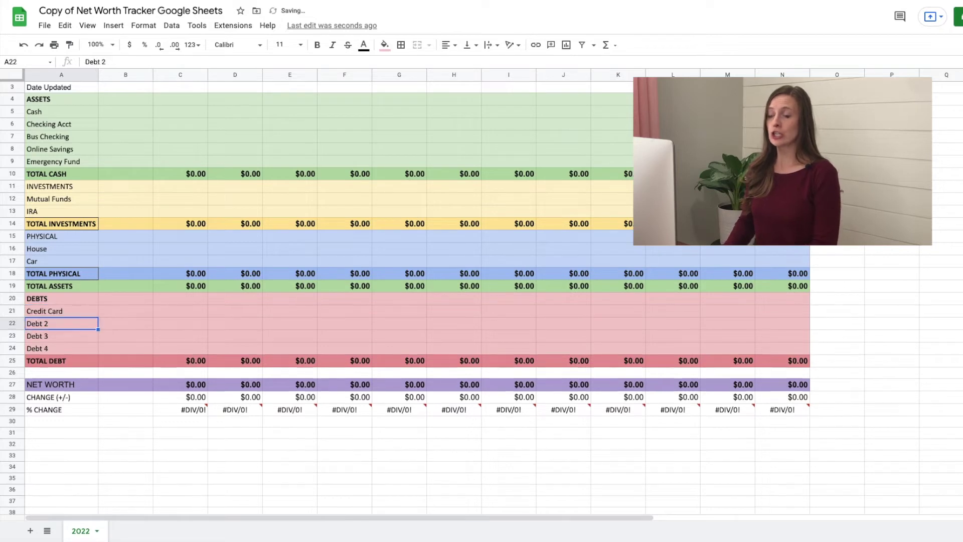
{"action": "type", "text": "Student Loans"}
{"action": "key", "text": "Return"}
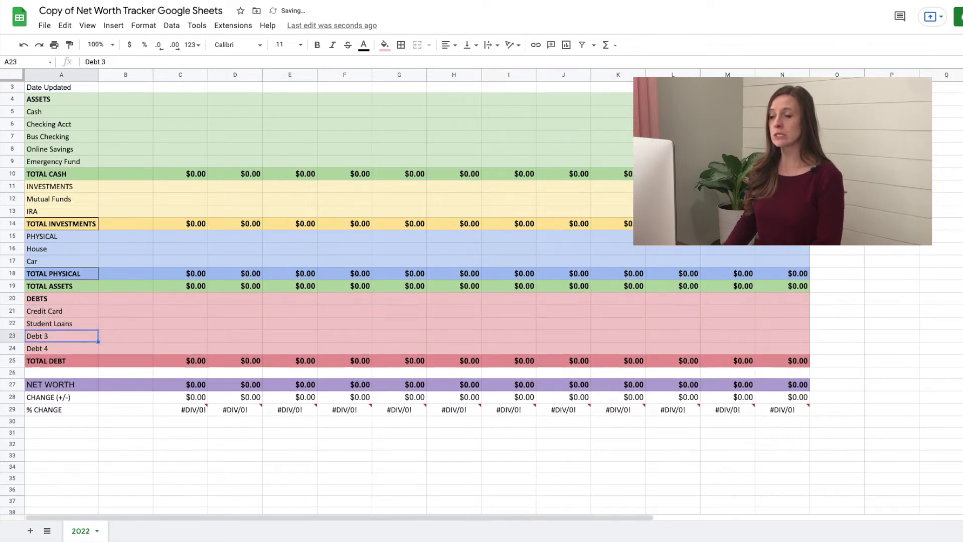
{"action": "type", "text": "Car Loan"}
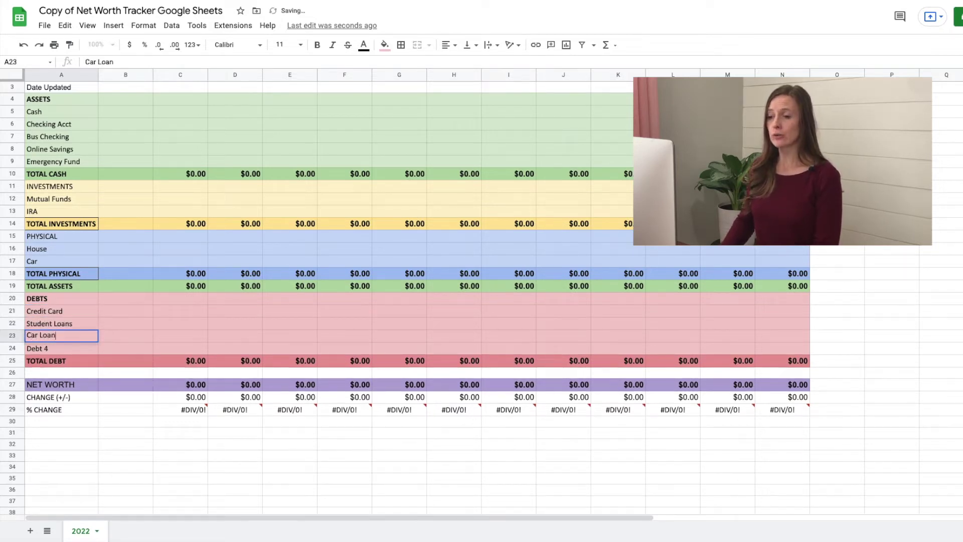
{"action": "key", "text": "Return"}
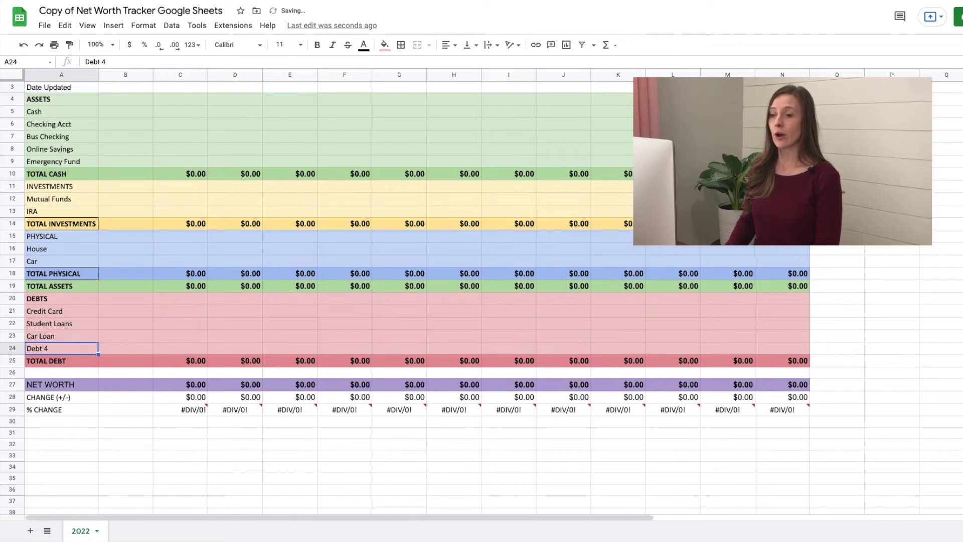
{"action": "type", "text": "Mortgage"}
{"action": "key", "text": "Return"}
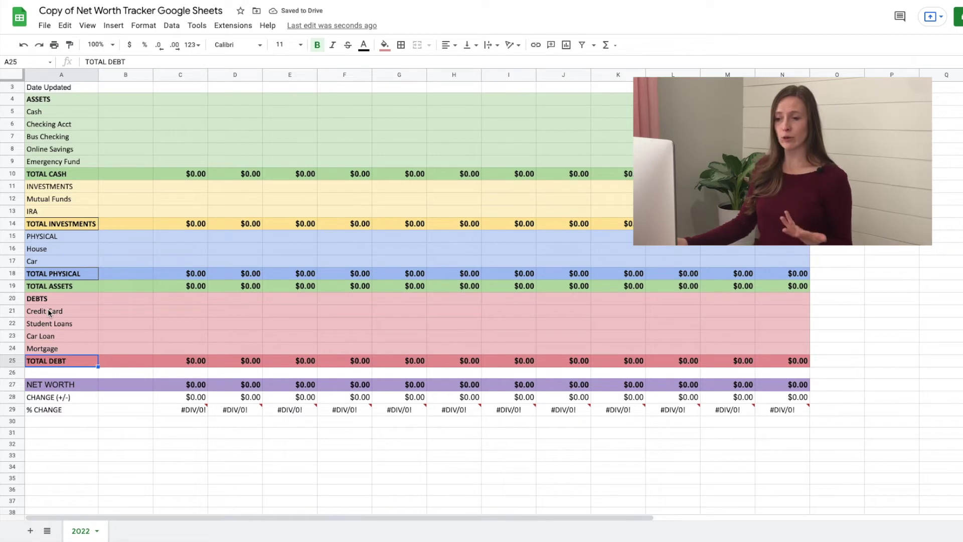
Insert a row above Car Loan and label it Student Loans 2
{"action": "left_click", "coordinate": [20, 360]}
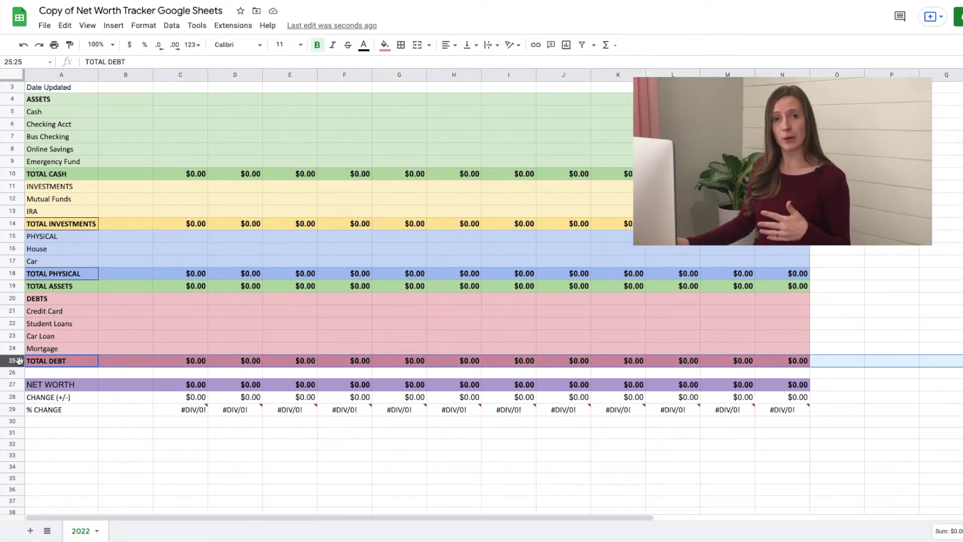
{"action": "left_click", "coordinate": [16, 336]}
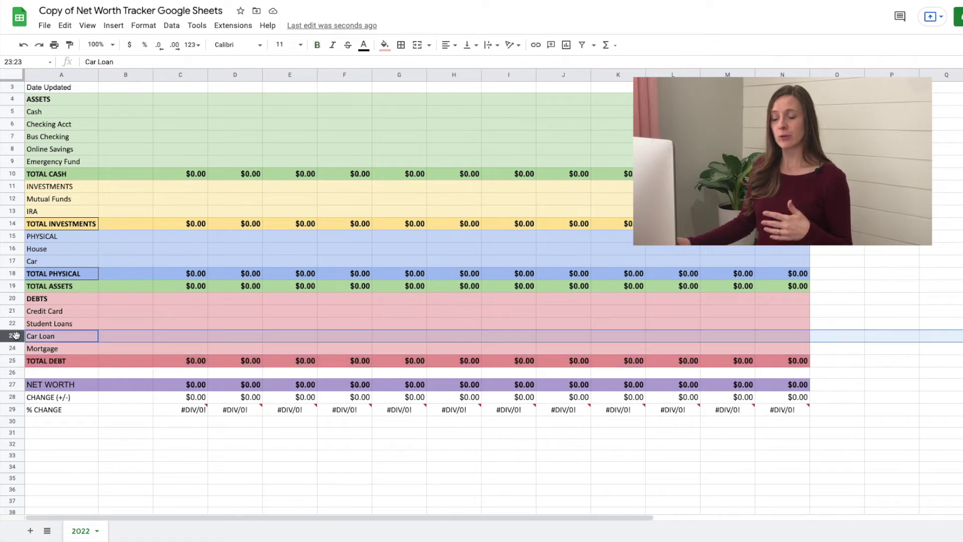
{"action": "right_click", "coordinate": [16, 335]}
{"action": "left_click", "coordinate": [68, 166]}
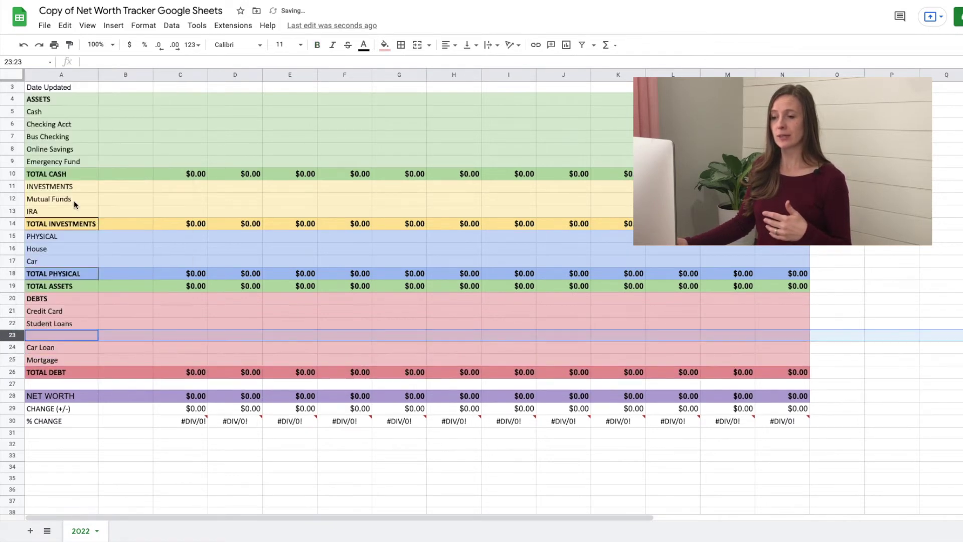
{"action": "type", "text": "St"}
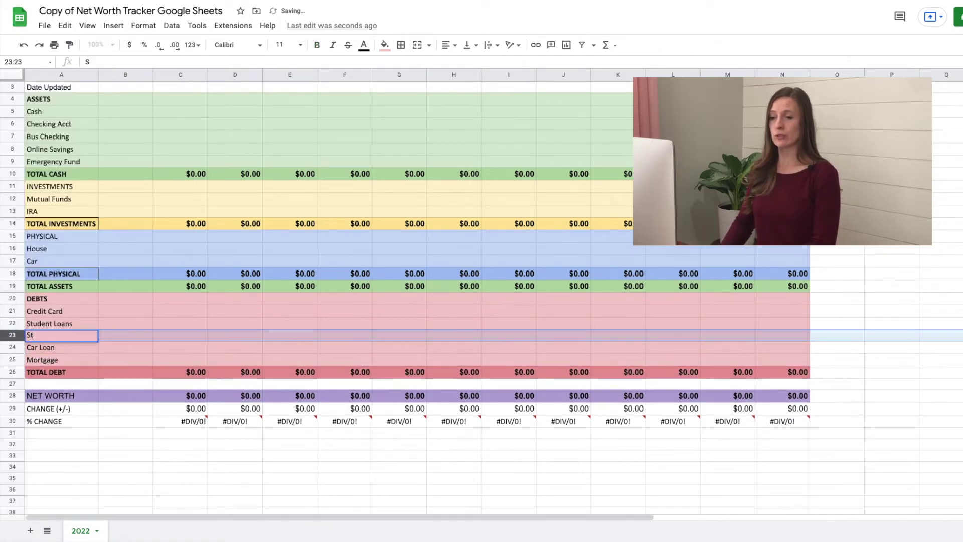
{"action": "type", "text": "udent Loans"}
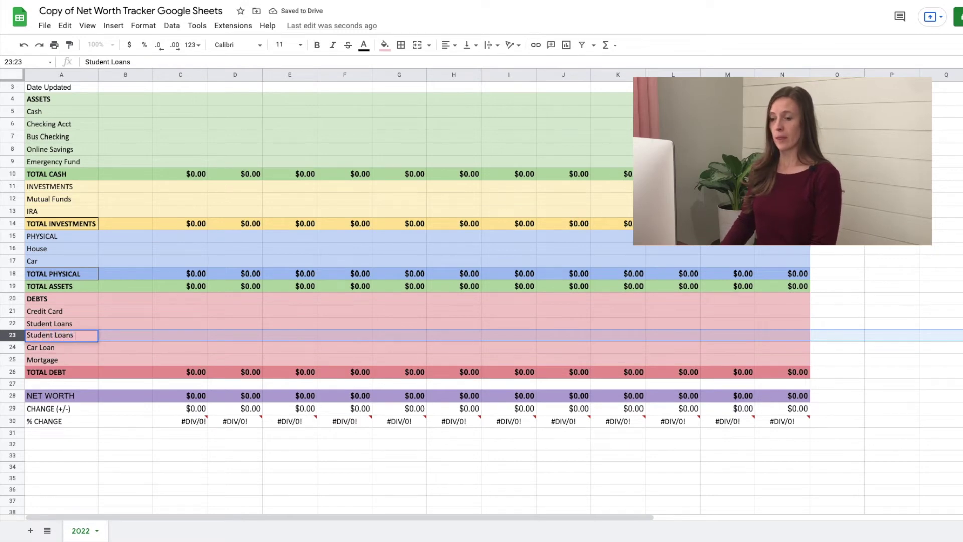
{"action": "type", "text": " 2"}
{"action": "key", "text": "Tab"}
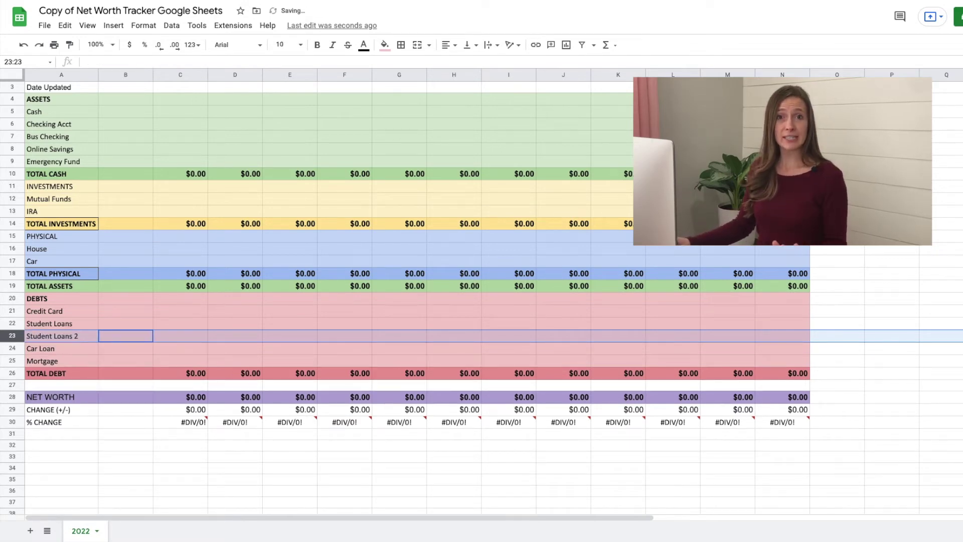
{"action": "scroll", "coordinate": [351, 301], "scroll_direction": "up", "scroll_amount": 1}
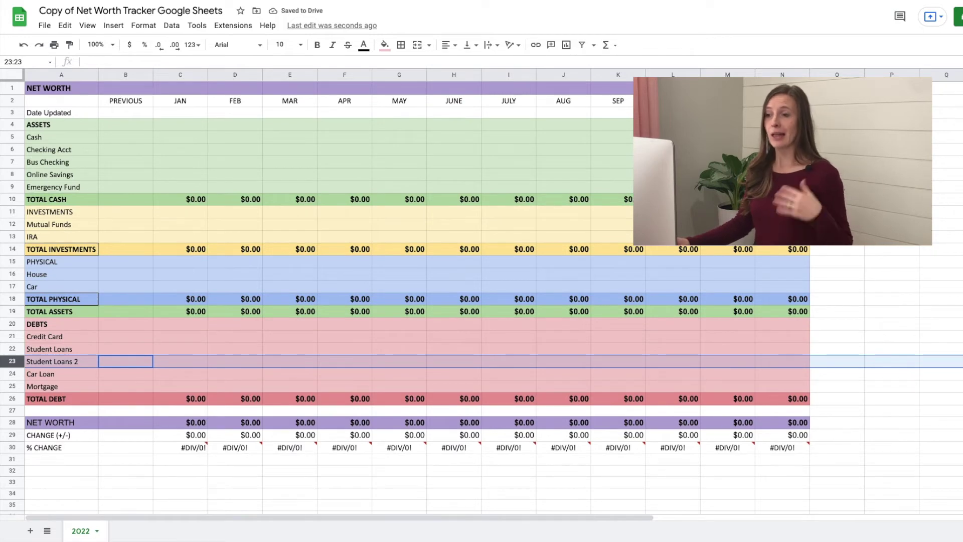
Set the previous net worth in B28 to 150000
{"action": "left_click", "coordinate": [127, 74]}
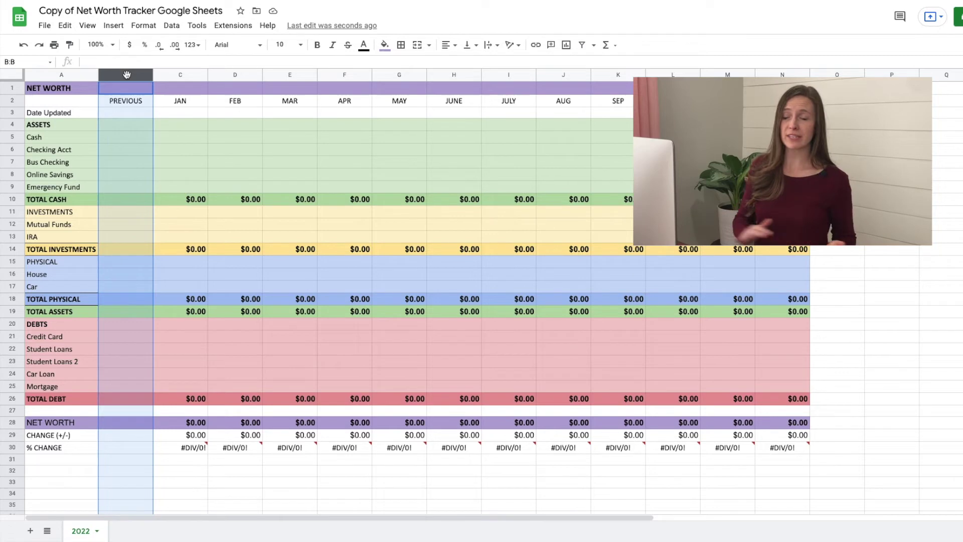
{"action": "left_click", "coordinate": [141, 423]}
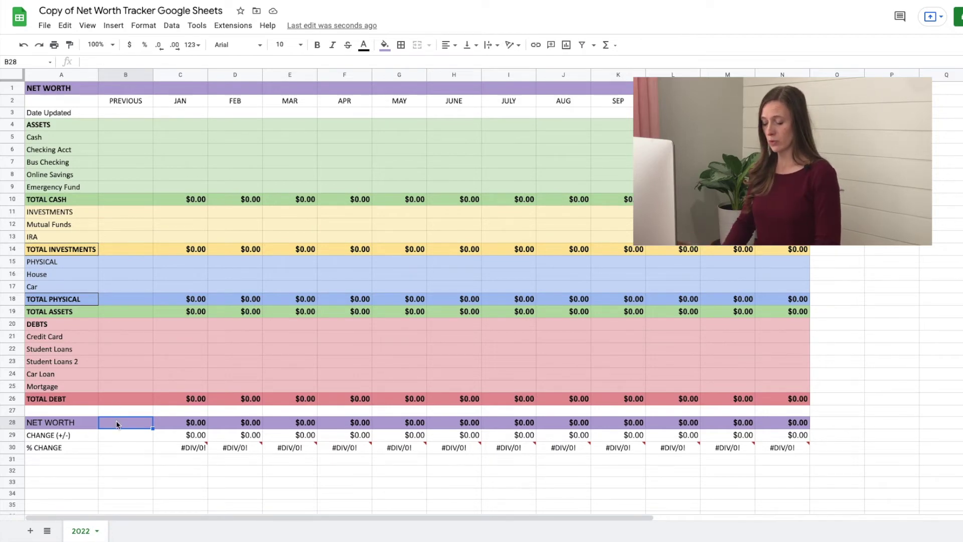
{"action": "type", "text": "150000"}
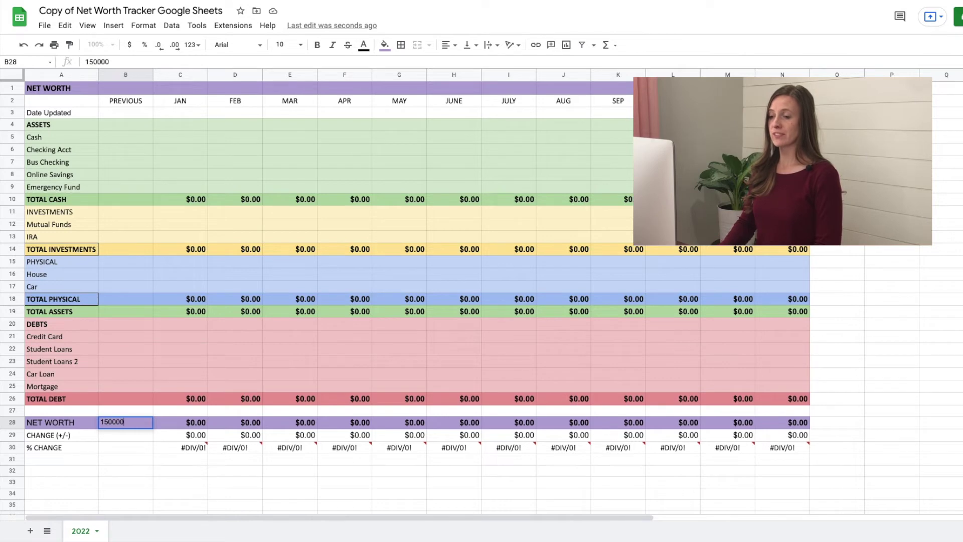
{"action": "key", "text": "Return"}
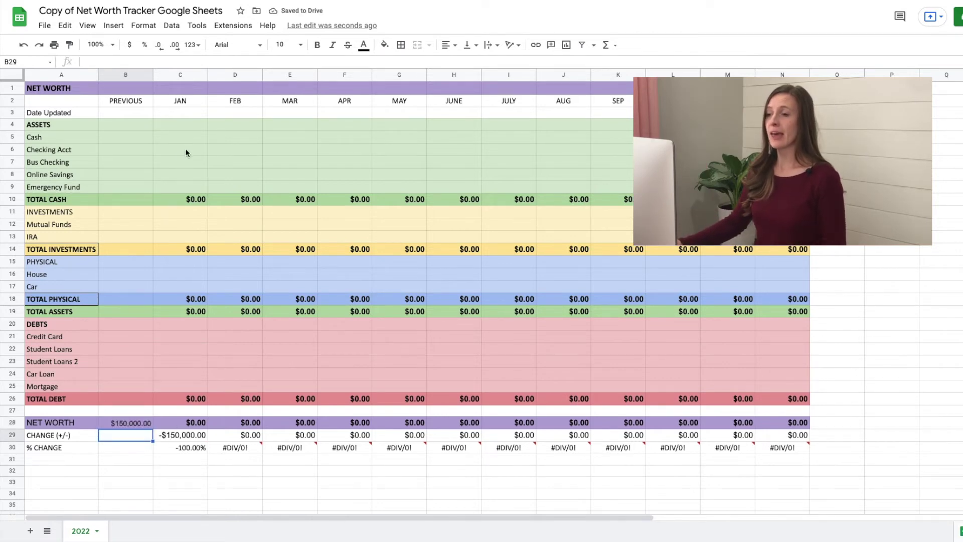
Enter January cash amounts 5000, 2000, 1000, 1000 and 5000 for Cash through Emergency Fund
{"action": "left_click", "coordinate": [184, 126]}
{"action": "left_click", "coordinate": [182, 134]}
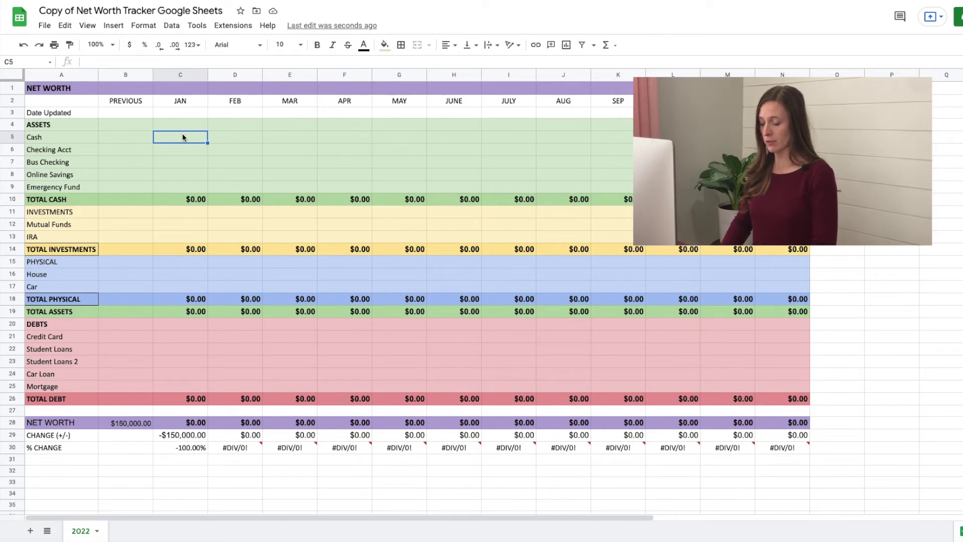
{"action": "type", "text": "5000"}
{"action": "key", "text": "Return"}
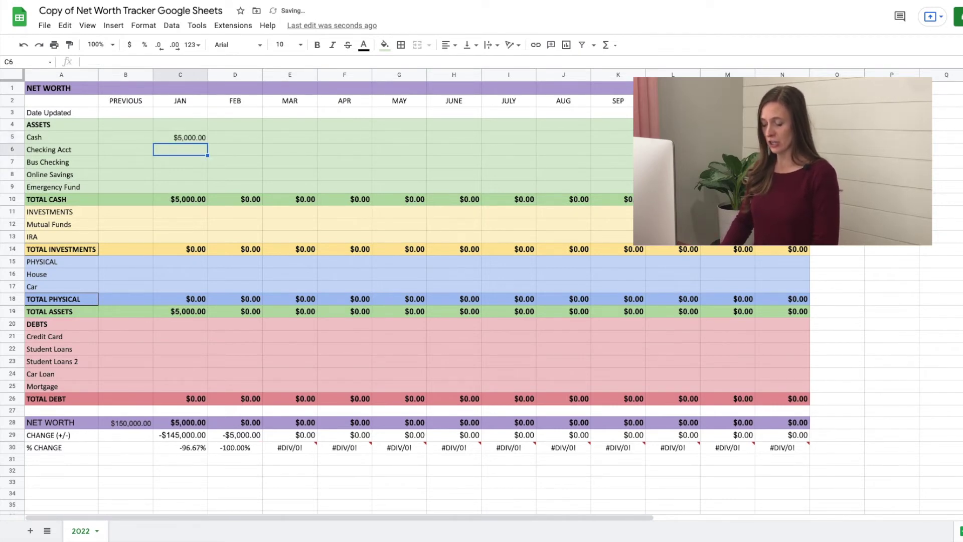
{"action": "type", "text": "2000"}
{"action": "key", "text": "Return"}
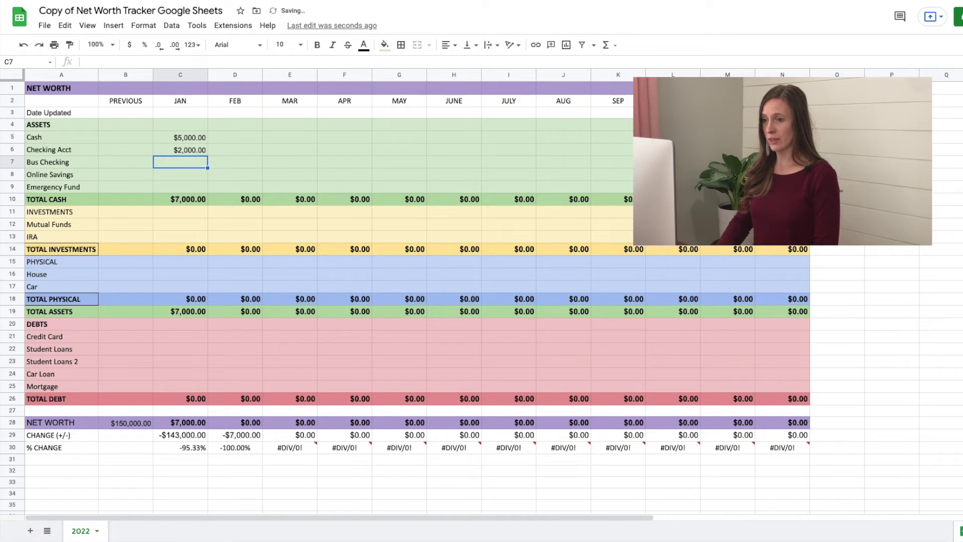
{"action": "type", "text": "1000"}
{"action": "key", "text": "Return"}
{"action": "type", "text": "1000"}
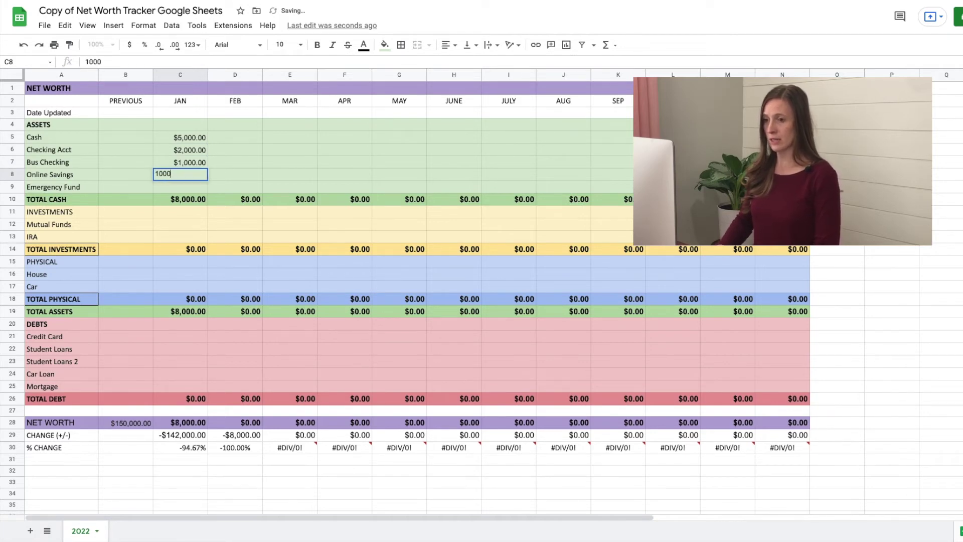
{"action": "key", "text": "Return"}
{"action": "type", "text": "5000"}
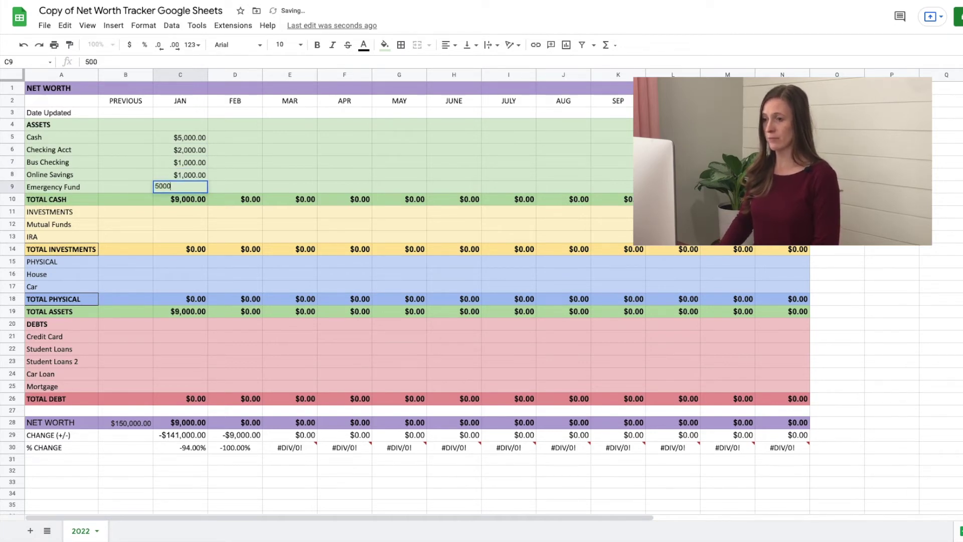
{"action": "key", "text": "Return"}
{"action": "scroll", "coordinate": [176, 132], "scroll_direction": "right", "scroll_amount": 3}
{"action": "scroll", "coordinate": [216, 177], "scroll_direction": "right", "scroll_amount": 2}
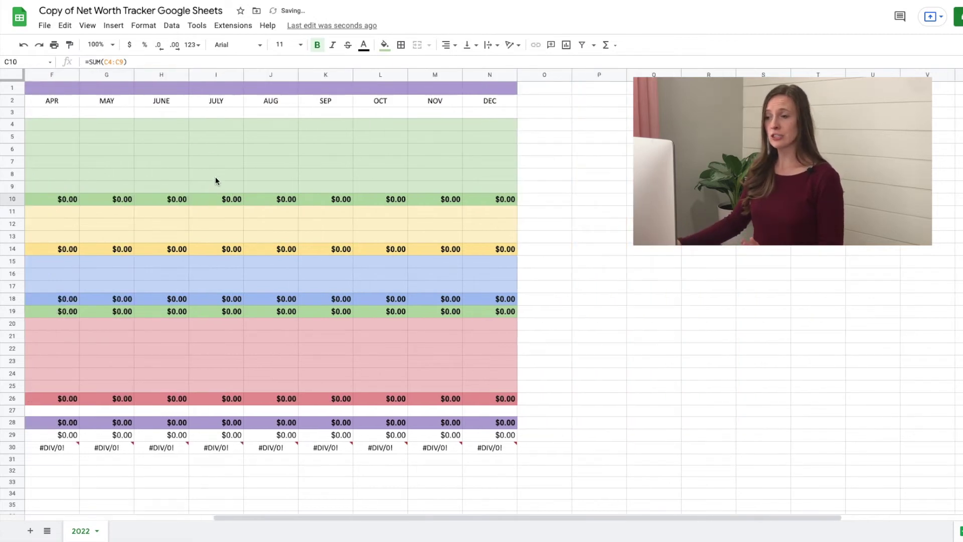
{"action": "scroll", "coordinate": [161, 194], "scroll_direction": "left", "scroll_amount": 5}
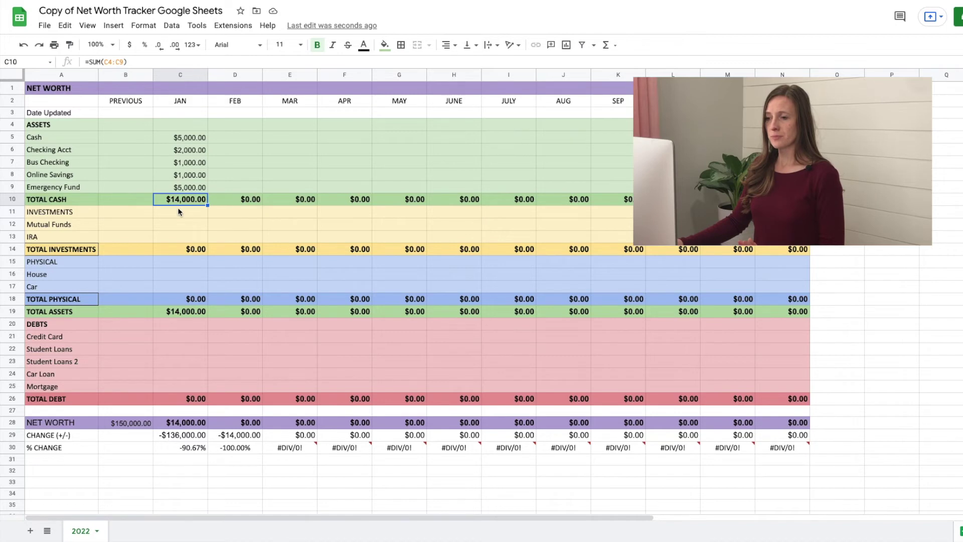
Enter January investments of 15000 for Mutual Funds and 20000 for IRA
{"action": "left_click", "coordinate": [180, 229]}
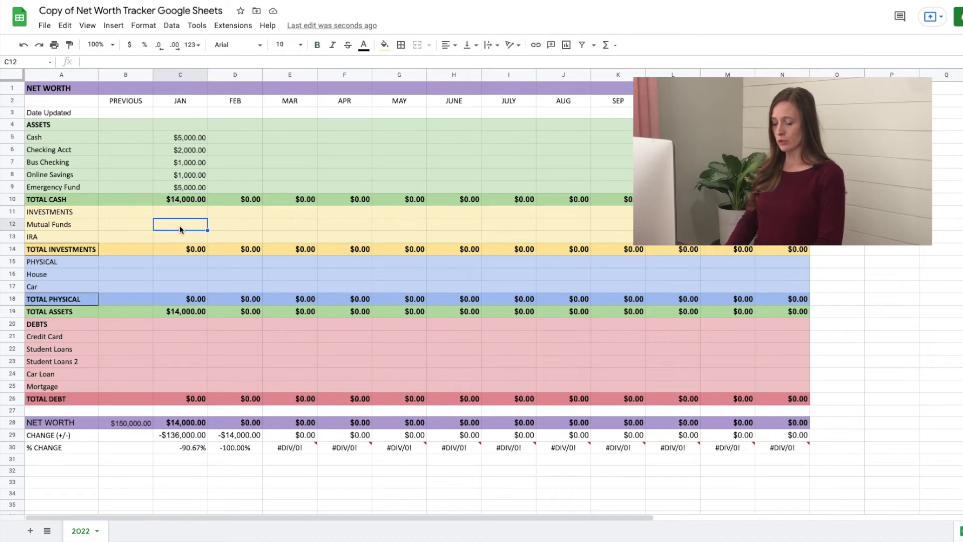
{"action": "type", "text": "15000"}
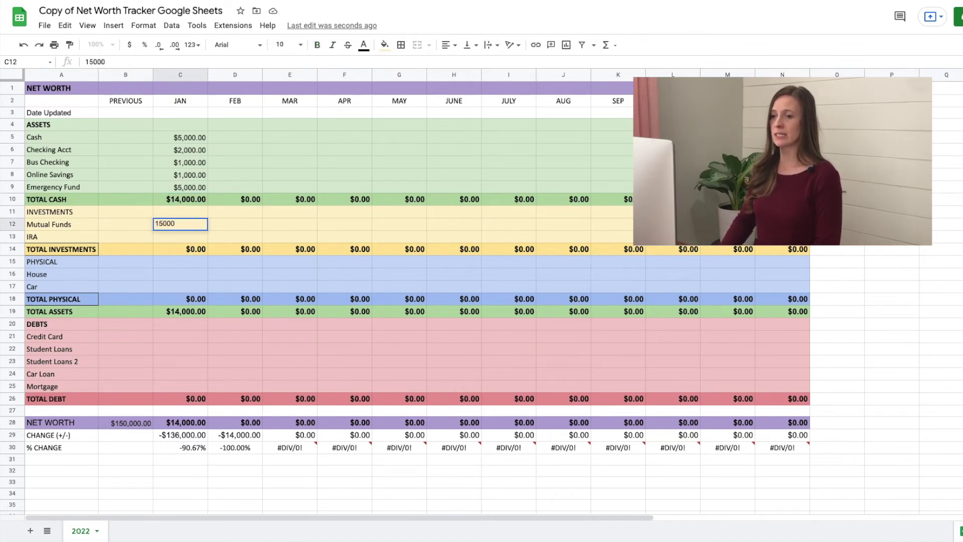
{"action": "key", "text": "Return"}
{"action": "type", "text": "20000"}
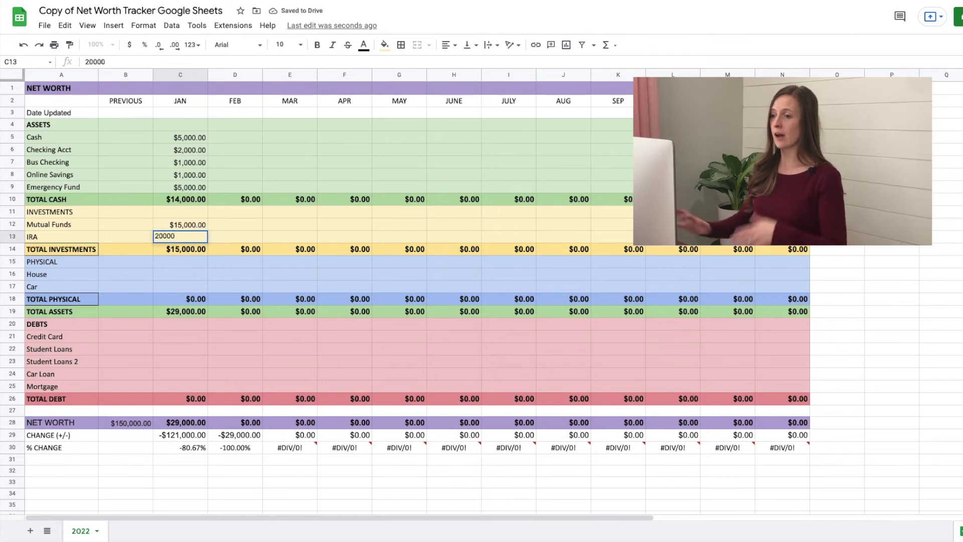
{"action": "key", "text": "Return"}
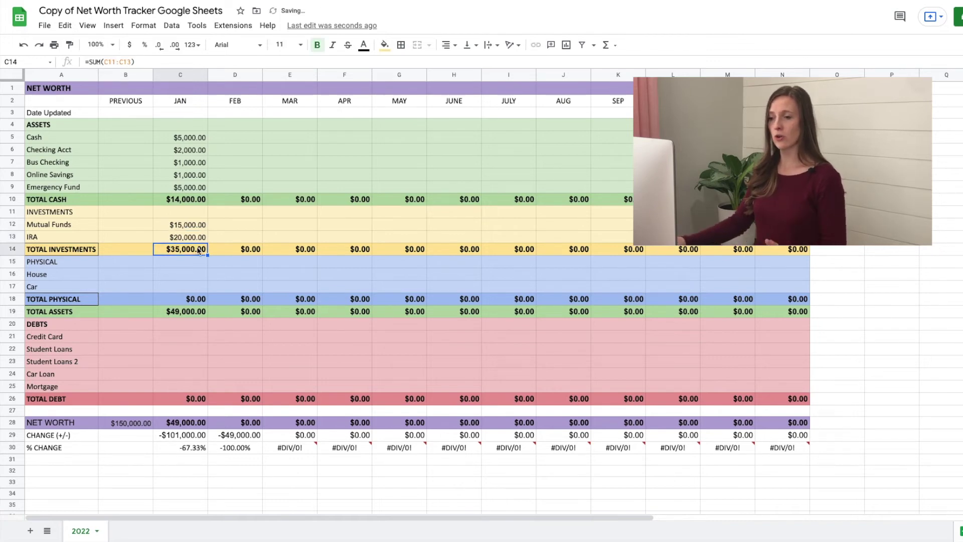
{"action": "left_click", "coordinate": [191, 263]}
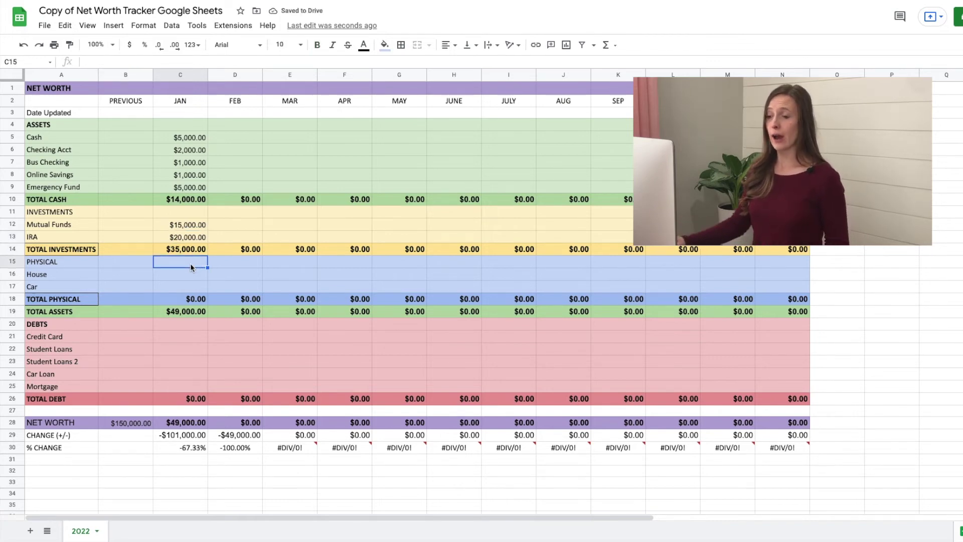
Enter January House 350,000 and Car 5000, then check the TOTAL ASSETS formula
{"action": "left_click", "coordinate": [190, 277]}
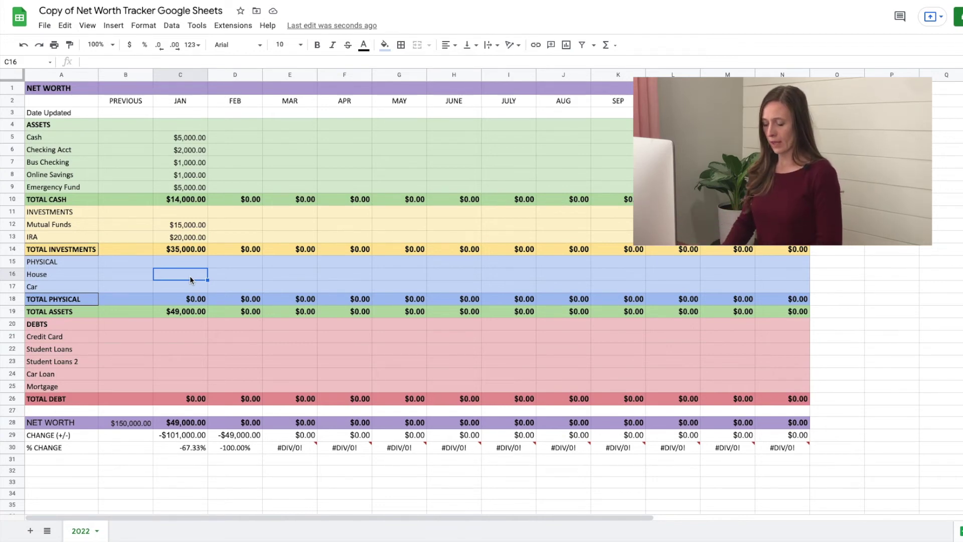
{"action": "type", "text": "350,0"}
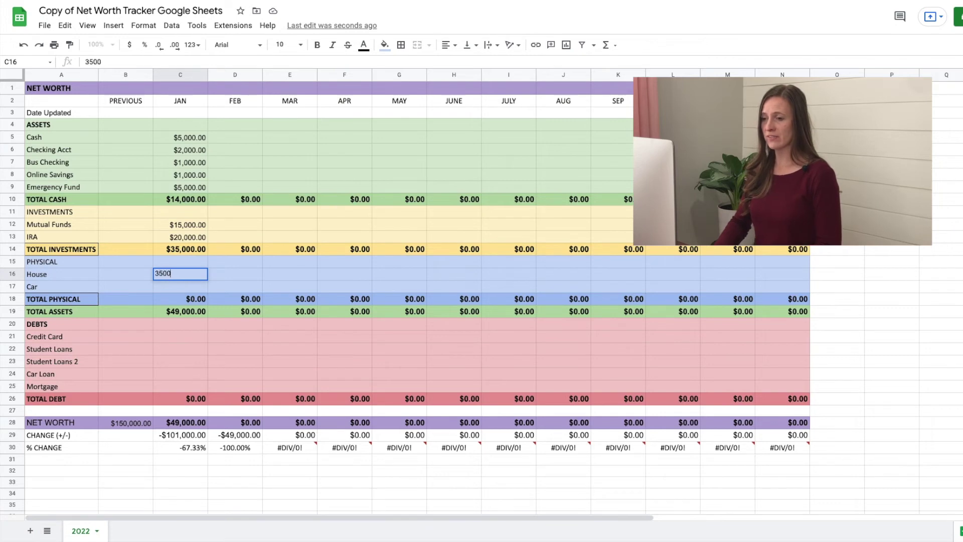
{"action": "type", "text": "00"}
{"action": "key", "text": "Return"}
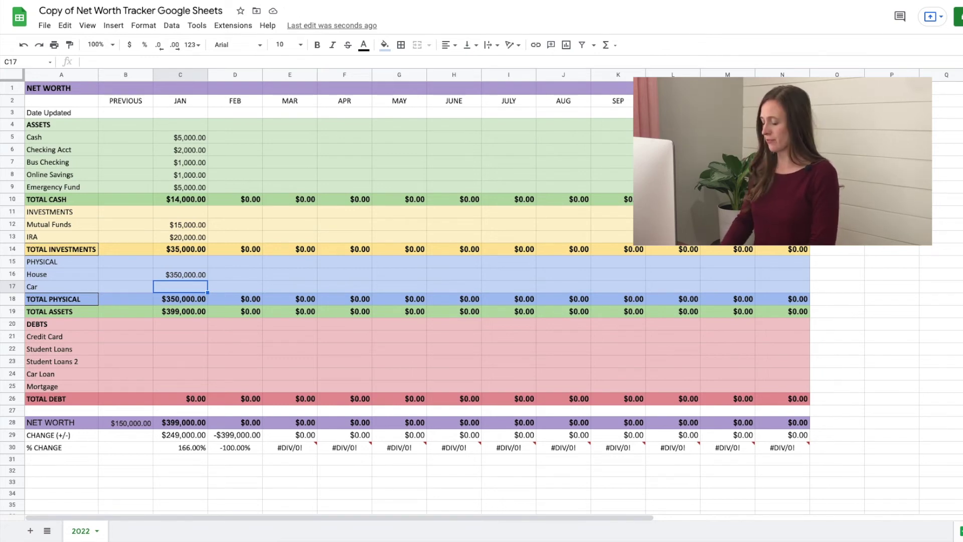
{"action": "type", "text": "5000"}
{"action": "key", "text": "Return"}
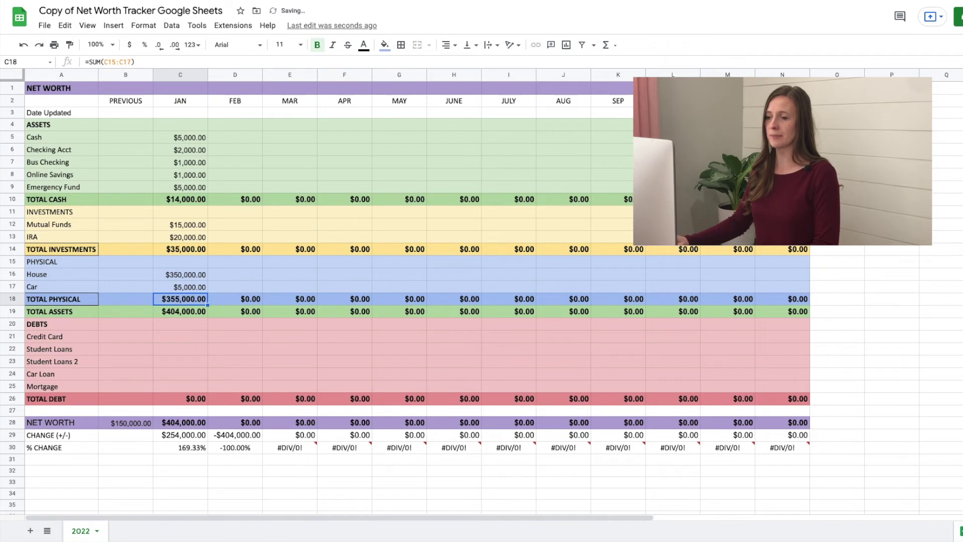
{"action": "left_click", "coordinate": [194, 312]}
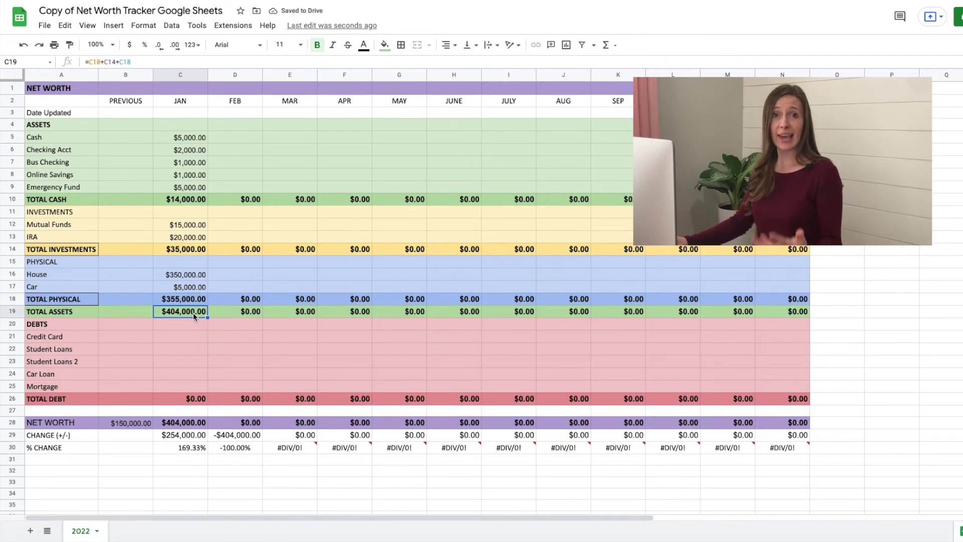
{"action": "left_click", "coordinate": [181, 339]}
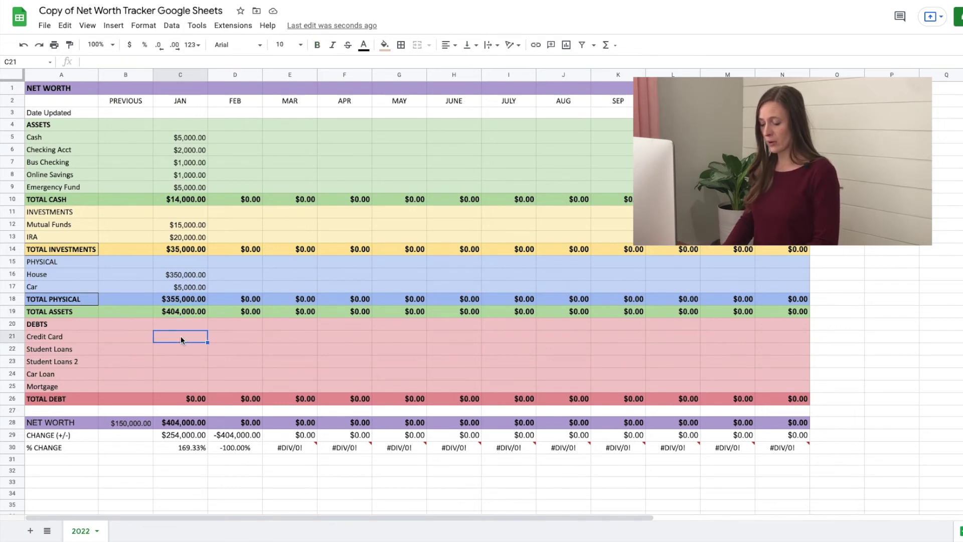
Enter January debts 5000, 2000, 22000, 3000 and 140,000 from Credit Card through Mortgage
{"action": "type", "text": "5000"}
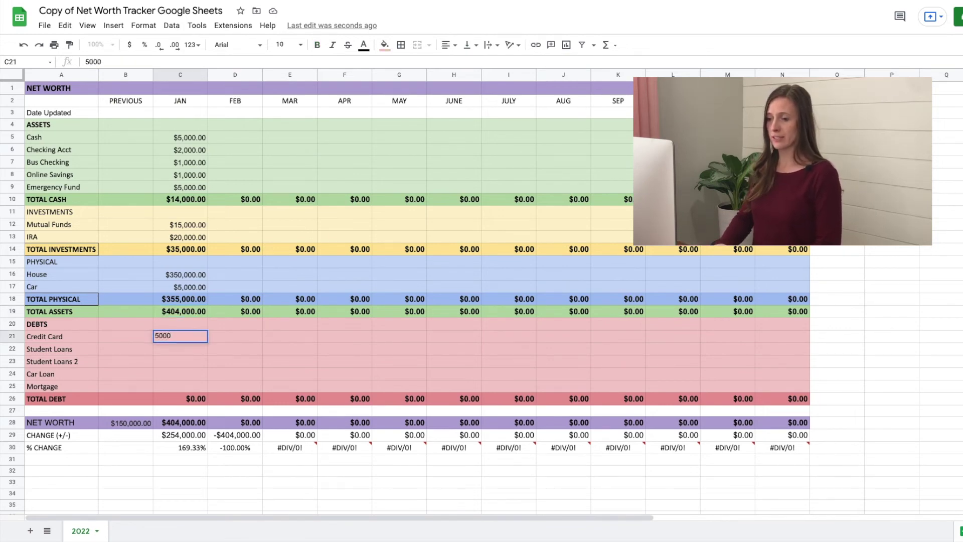
{"action": "key", "text": "Return"}
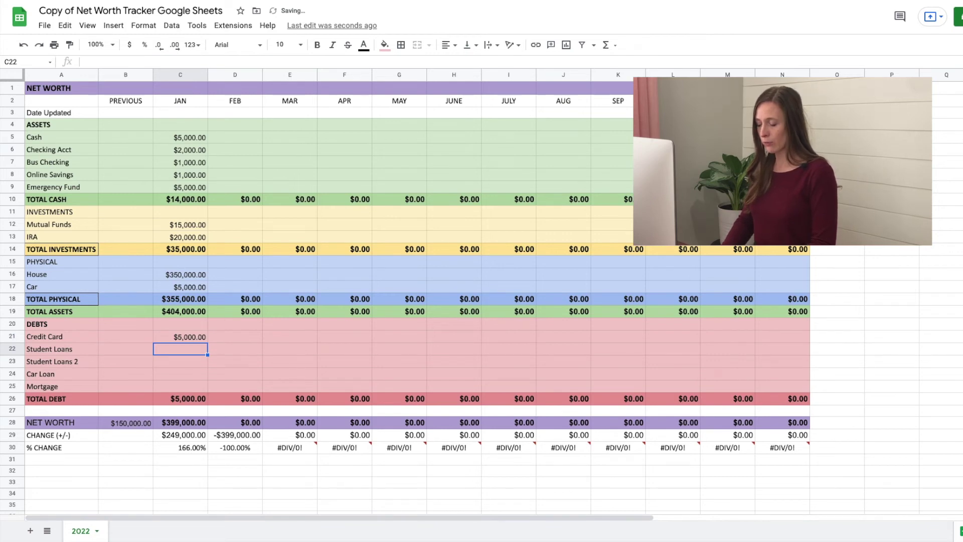
{"action": "type", "text": "2000"}
{"action": "key", "text": "Return"}
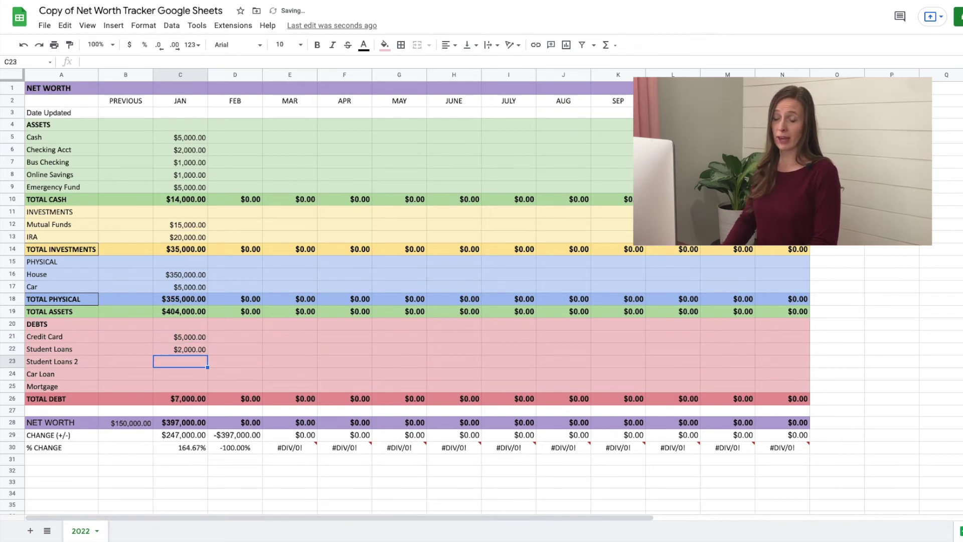
{"action": "type", "text": "22000"}
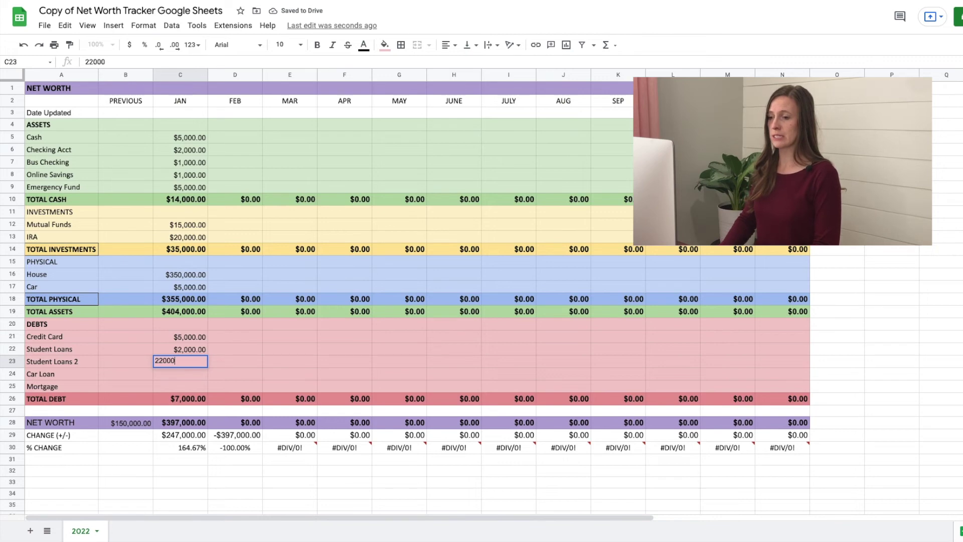
{"action": "key", "text": "Return"}
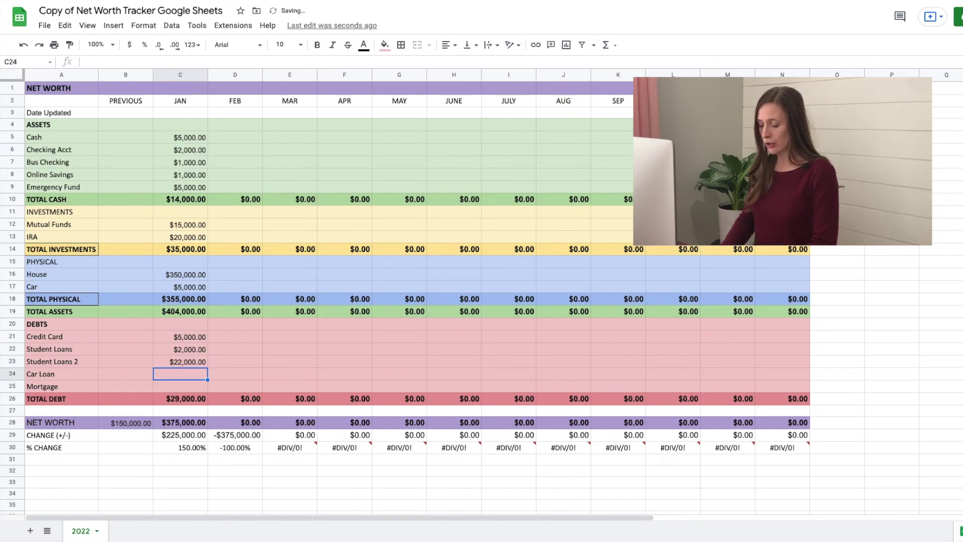
{"action": "type", "text": "3000"}
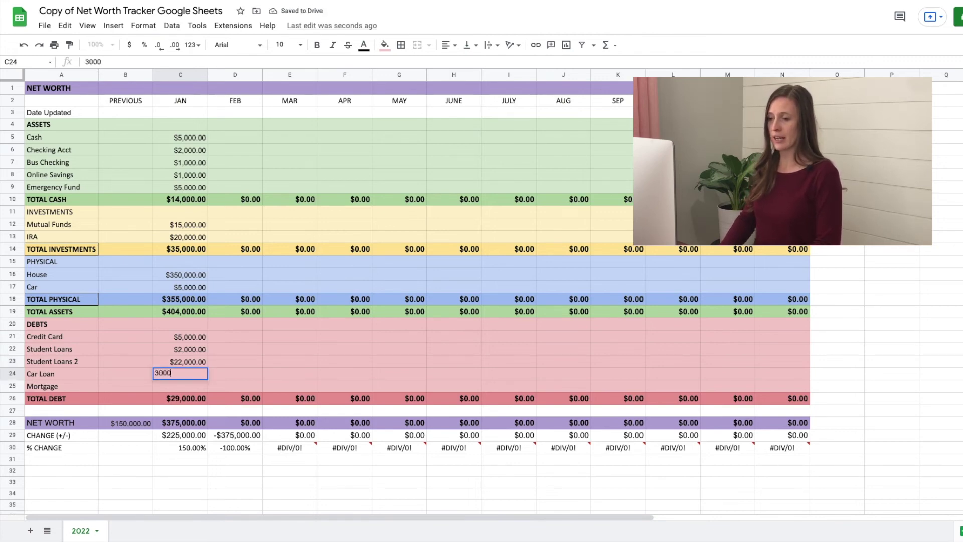
{"action": "key", "text": "Return"}
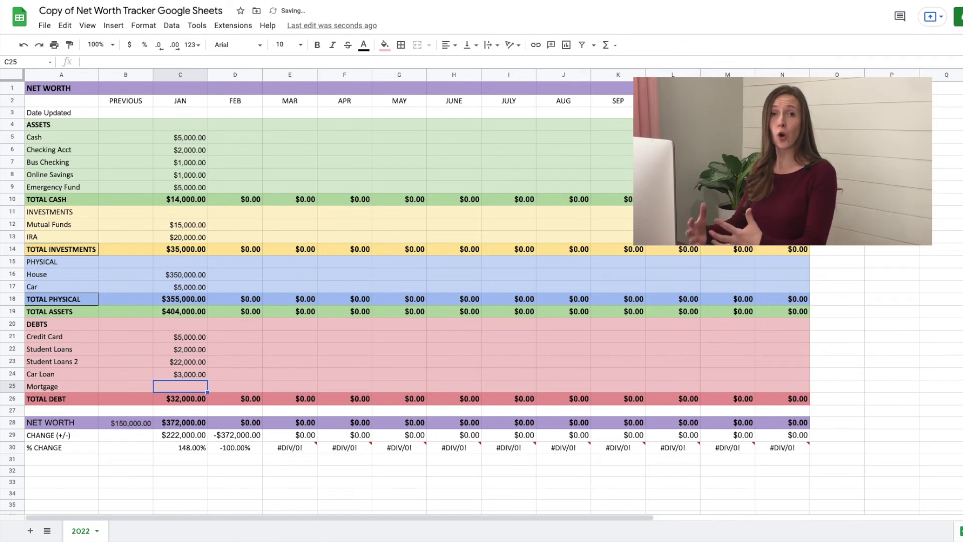
{"action": "type", "text": "1"}
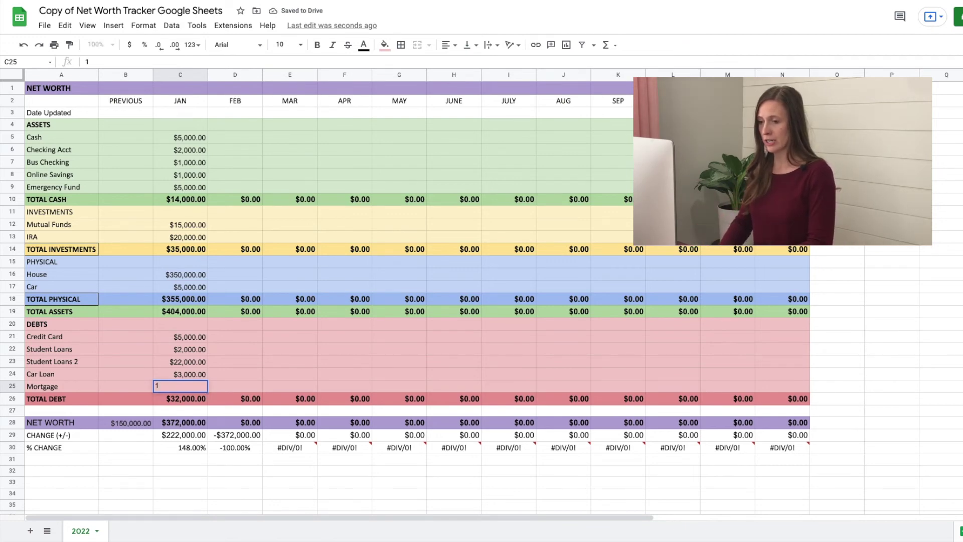
{"action": "type", "text": "40,000"}
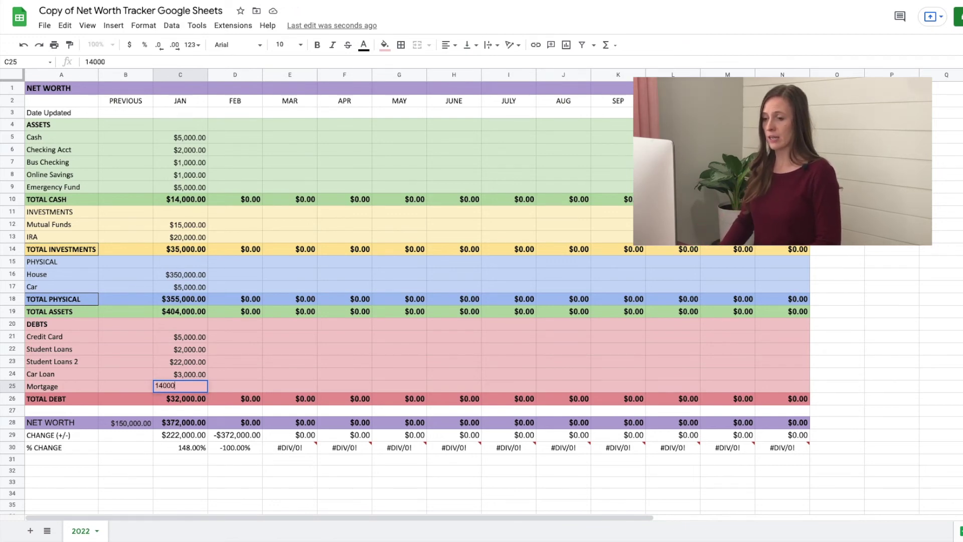
{"action": "key", "text": "Return"}
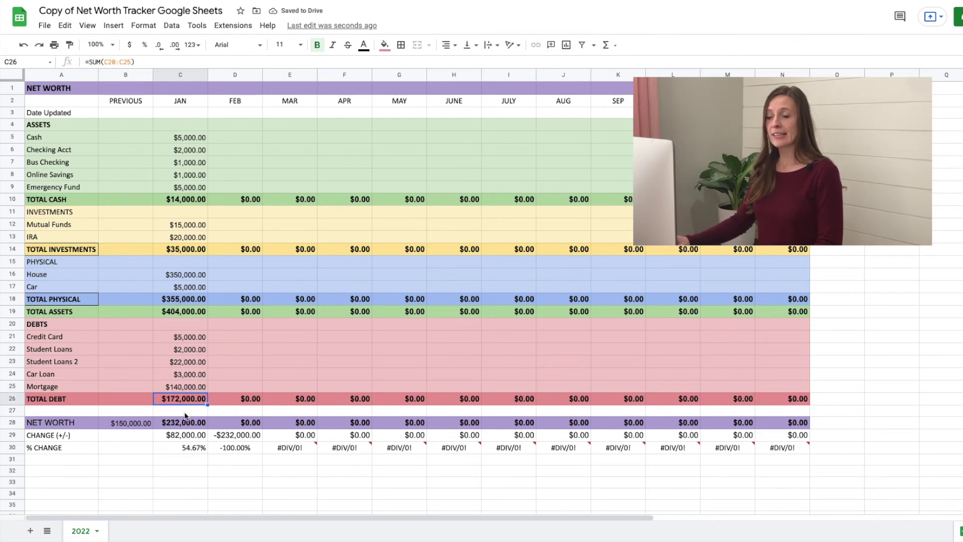
{"action": "left_click", "coordinate": [187, 424]}
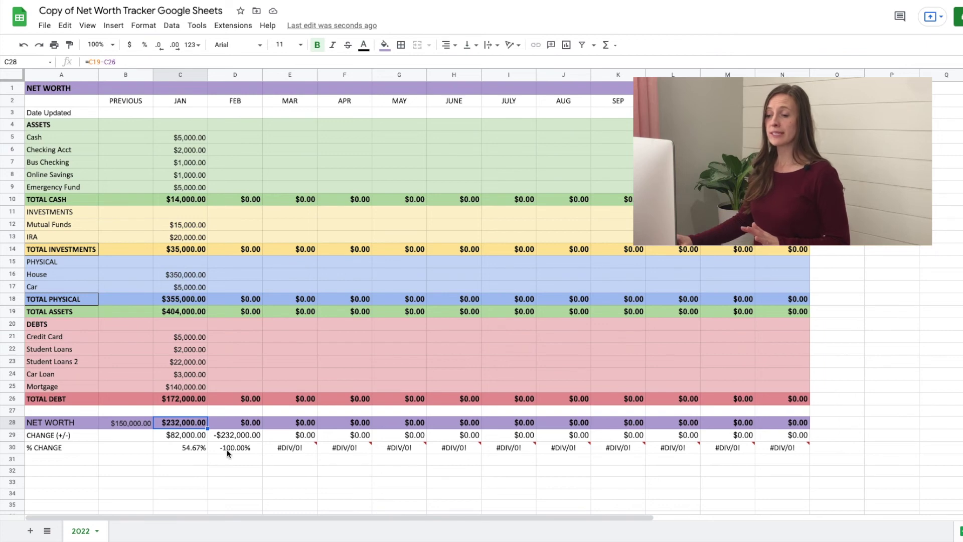
{"action": "left_click", "coordinate": [195, 439]}
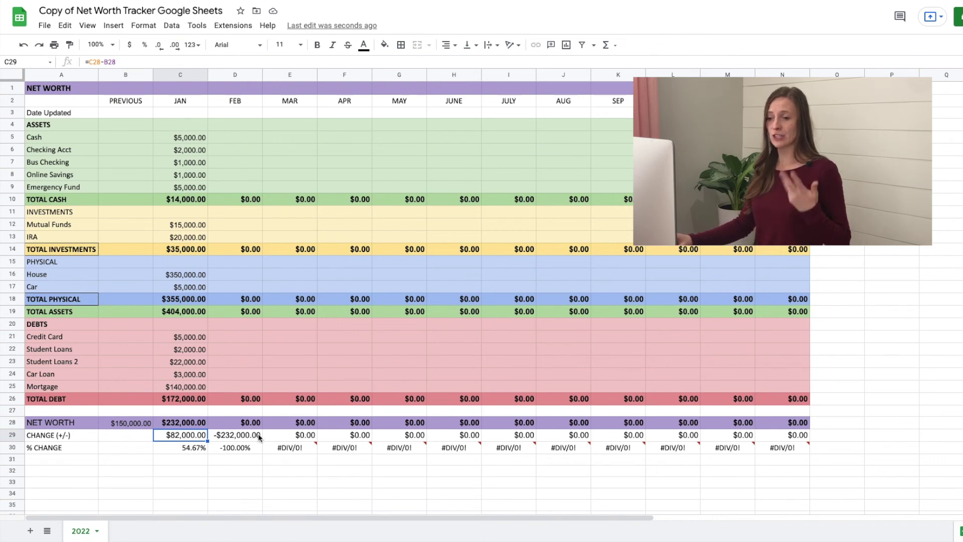
Change the previous net worth in B28 to 1, briefly trying 0 before settling on 1
{"action": "left_click", "coordinate": [126, 427]}
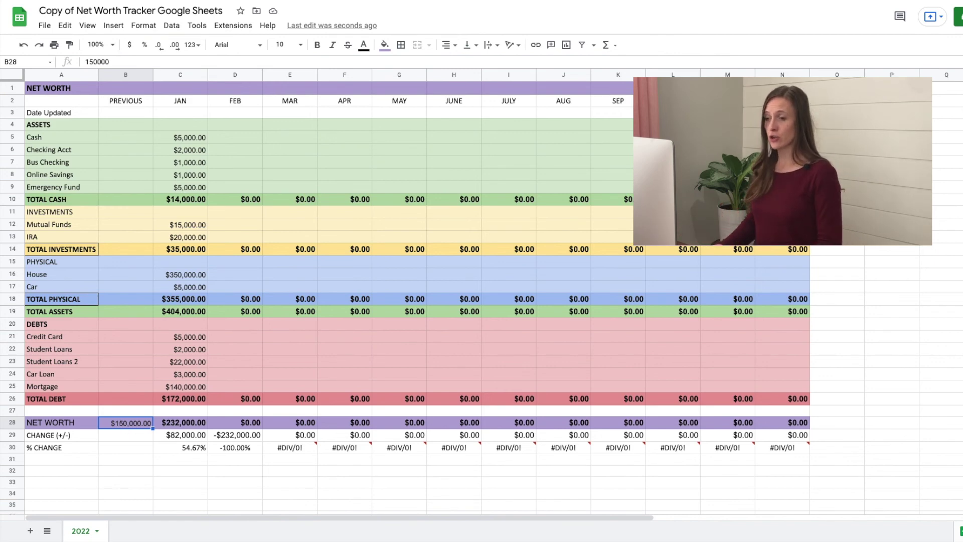
{"action": "type", "text": "1"}
{"action": "key", "text": "Return"}
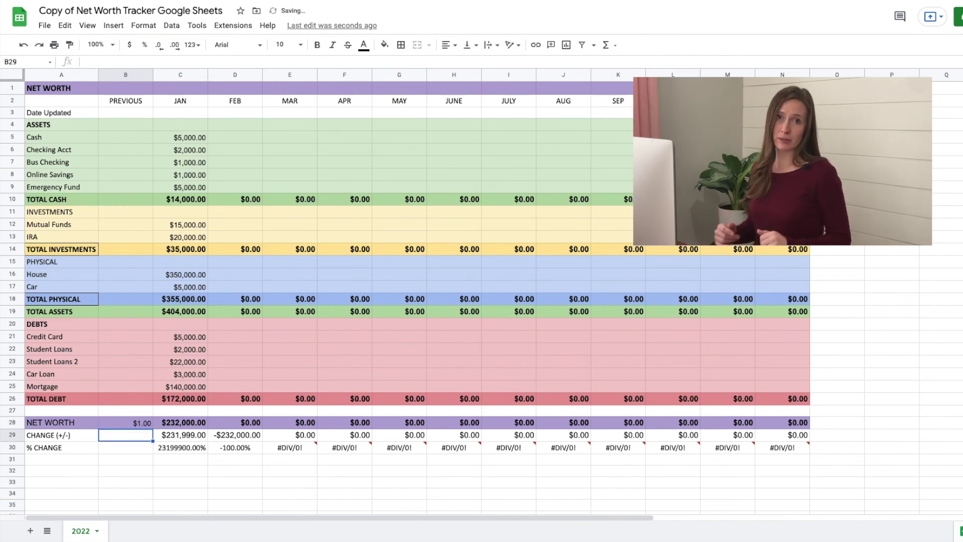
{"action": "left_click", "coordinate": [139, 422]}
{"action": "type", "text": "0"}
{"action": "key", "text": "Return"}
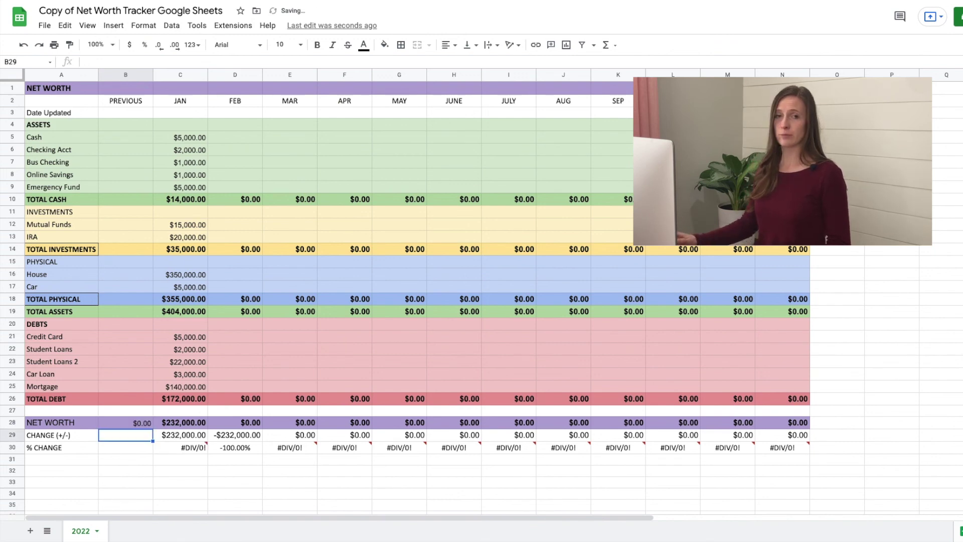
{"action": "left_click", "coordinate": [136, 424]}
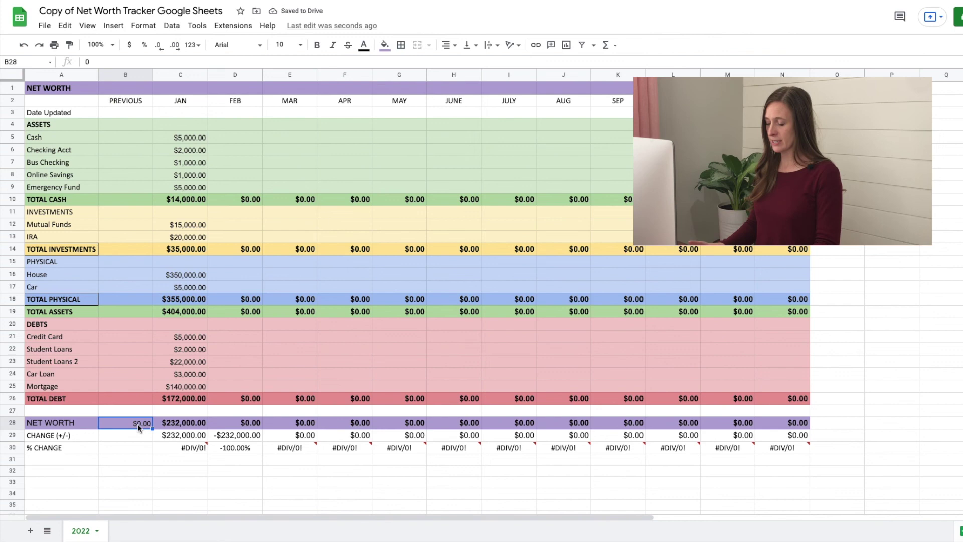
{"action": "type", "text": "1"}
{"action": "key", "text": "Return"}
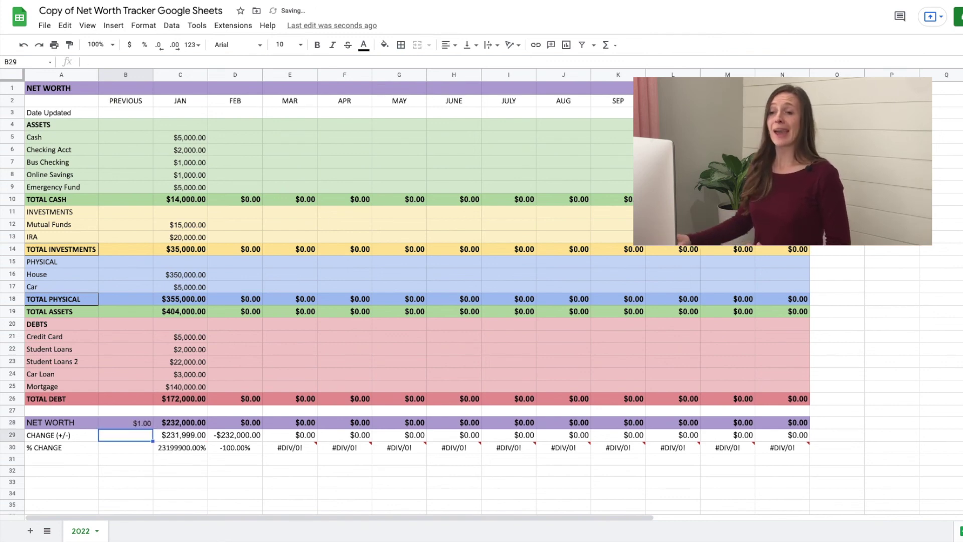
{"action": "left_click", "coordinate": [178, 114]}
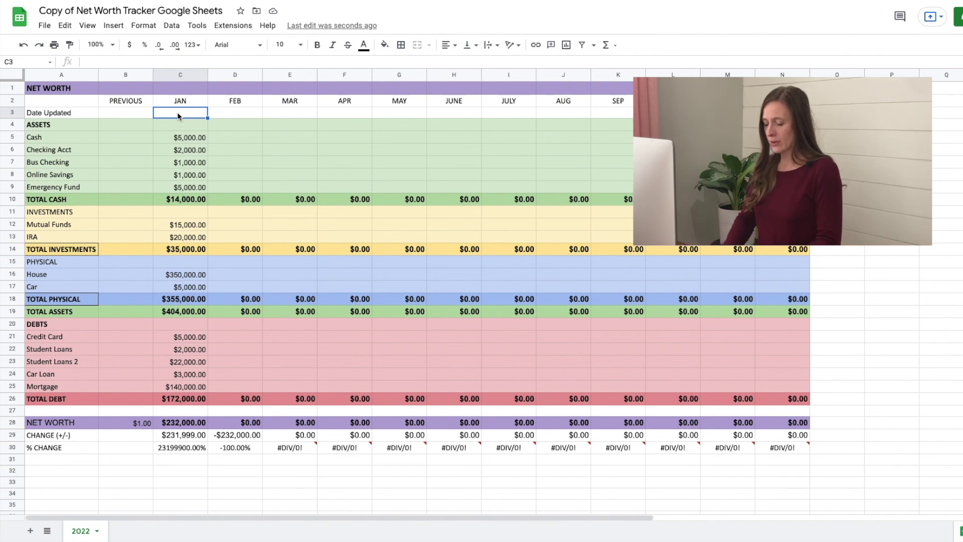
Enter 1/31 in cell C3 as January's Date Updated
{"action": "type", "text": "1/31"}
{"action": "key", "text": "Return"}
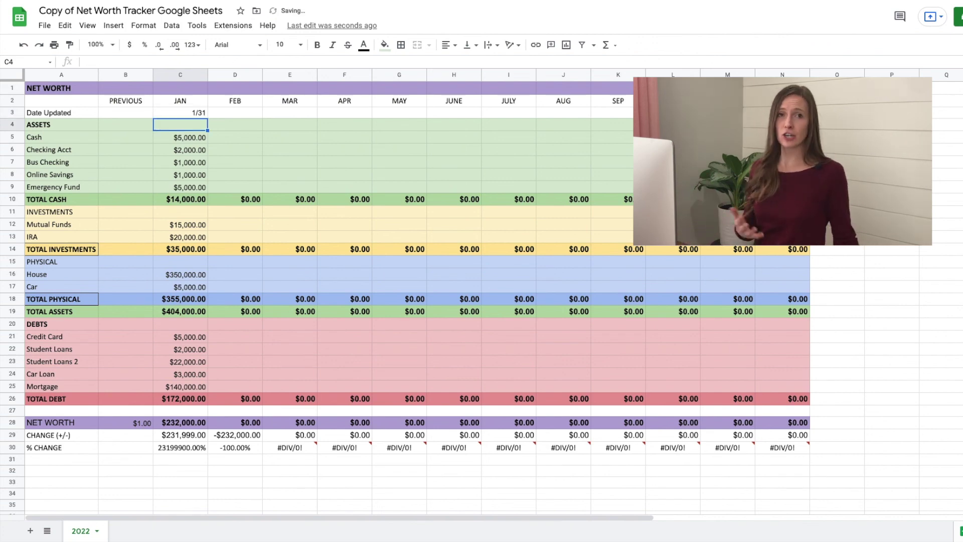